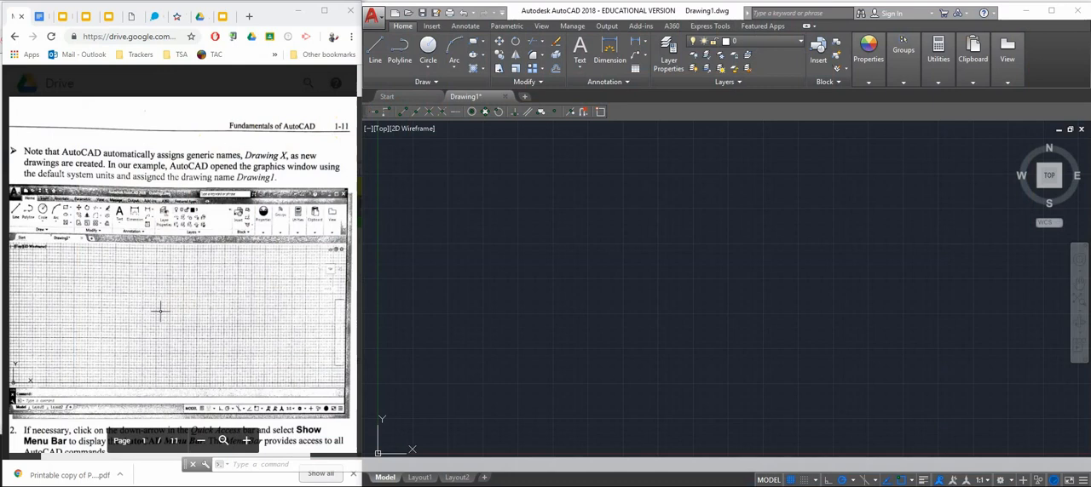
Review the list of lesson topics and the handout's instructions for displaying the menu bar and coordinates
key(alt+Tab)
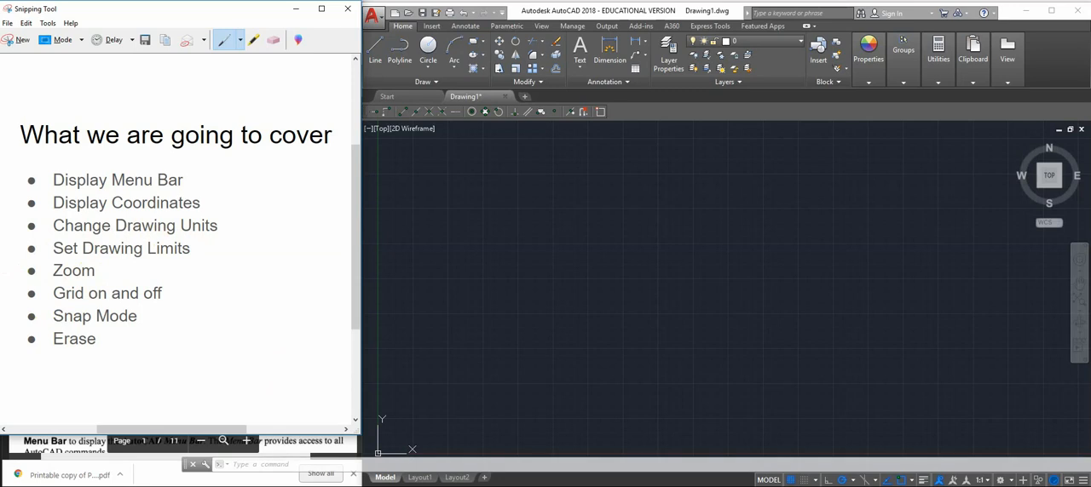
click(295, 10)
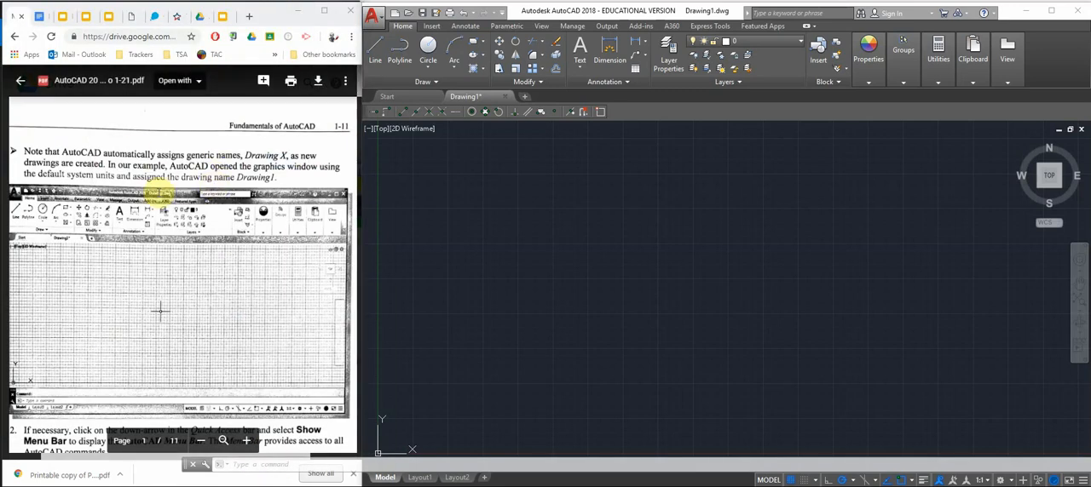
scroll(162, 186, down, 5)
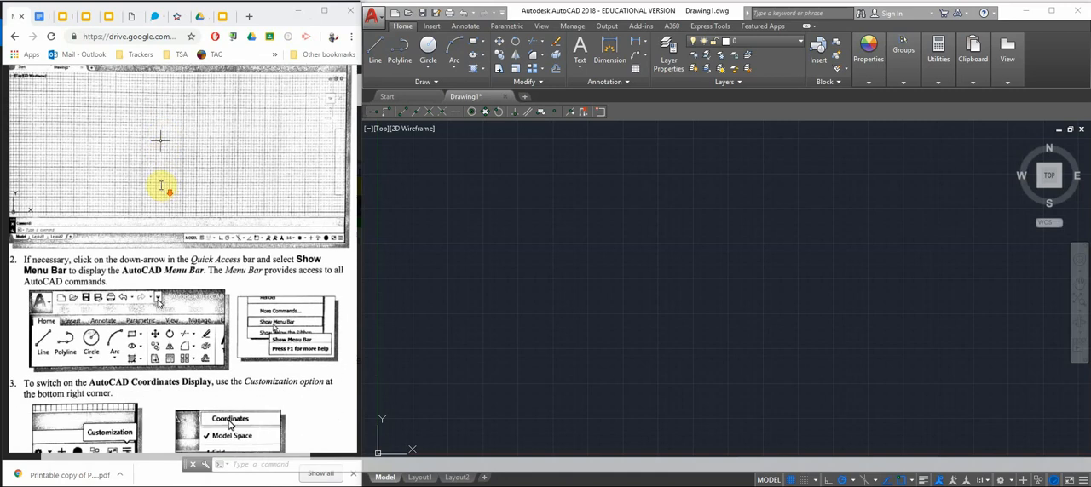
scroll(162, 187, down, 2)
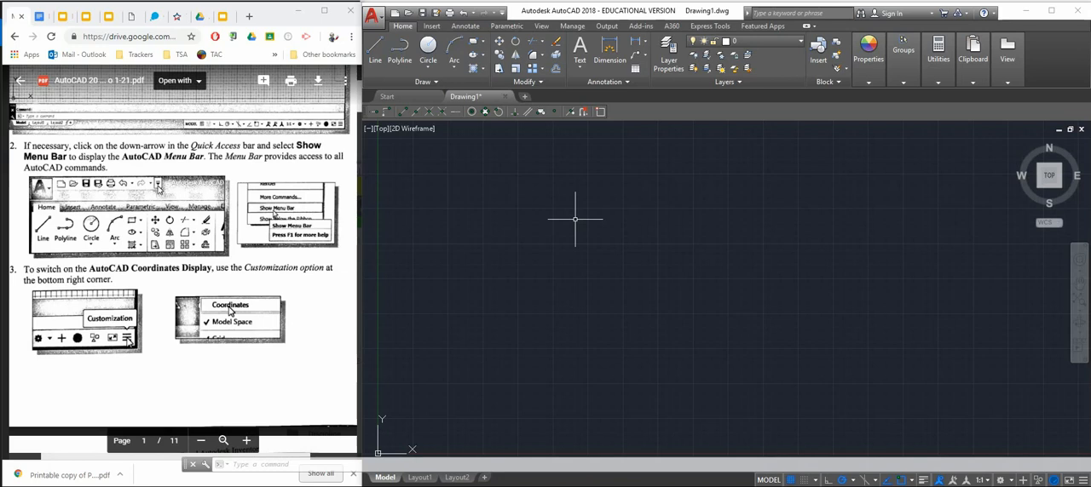
text(MENUBAR)
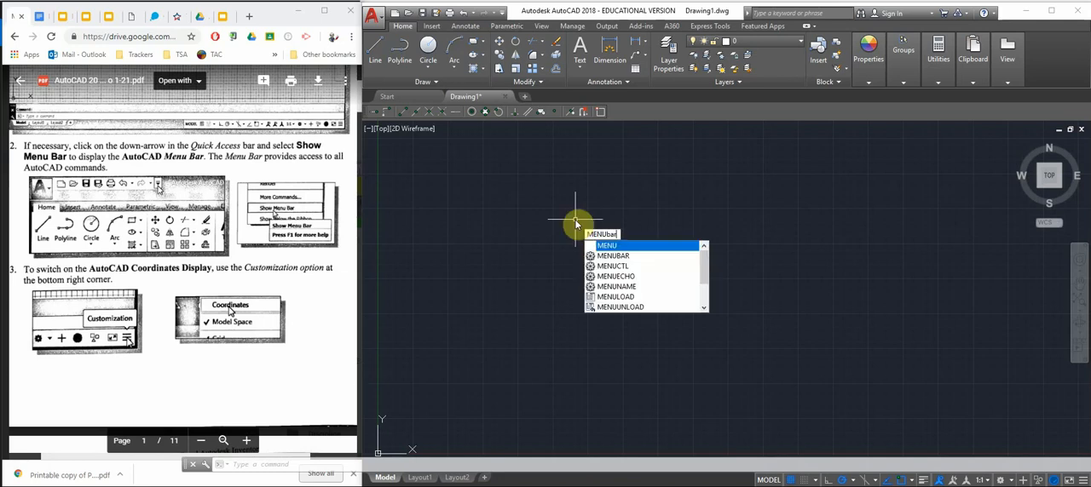
key(Return)
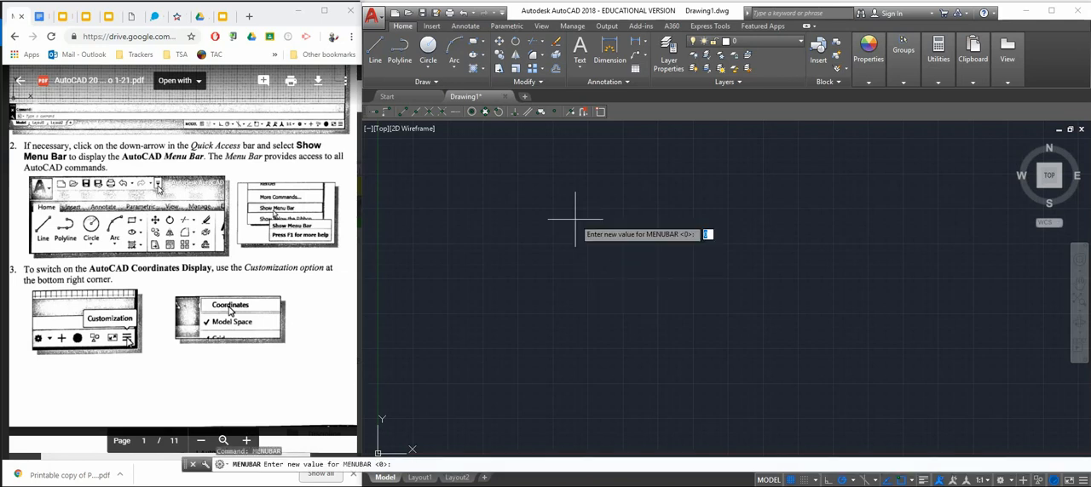
key(Escape)
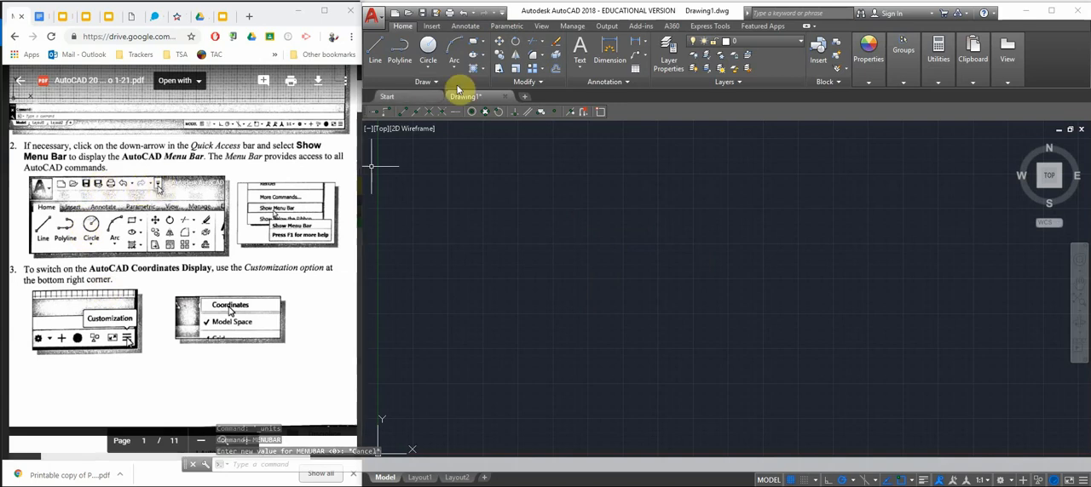
Turn on the display of the menu bar through the Quick Access toolbar customization options
click(502, 13)
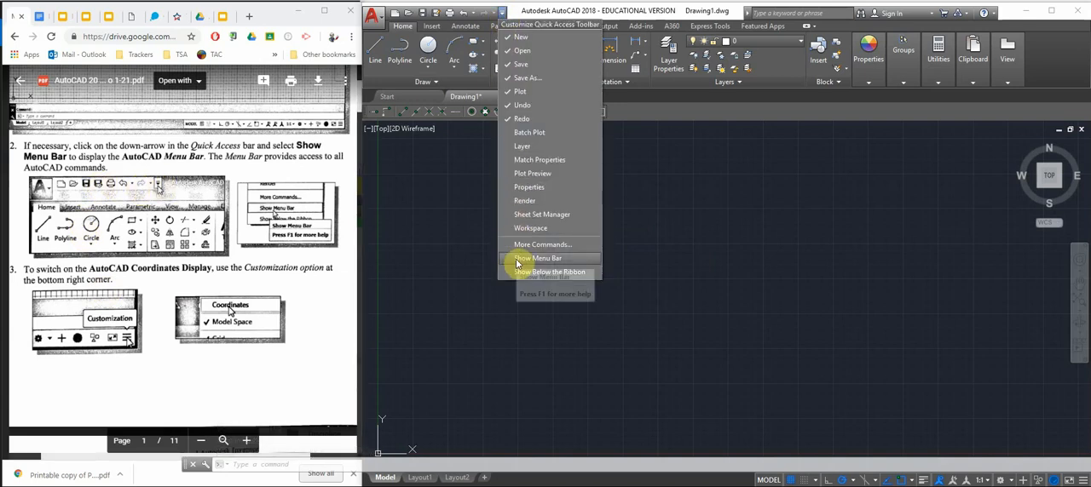
click(516, 260)
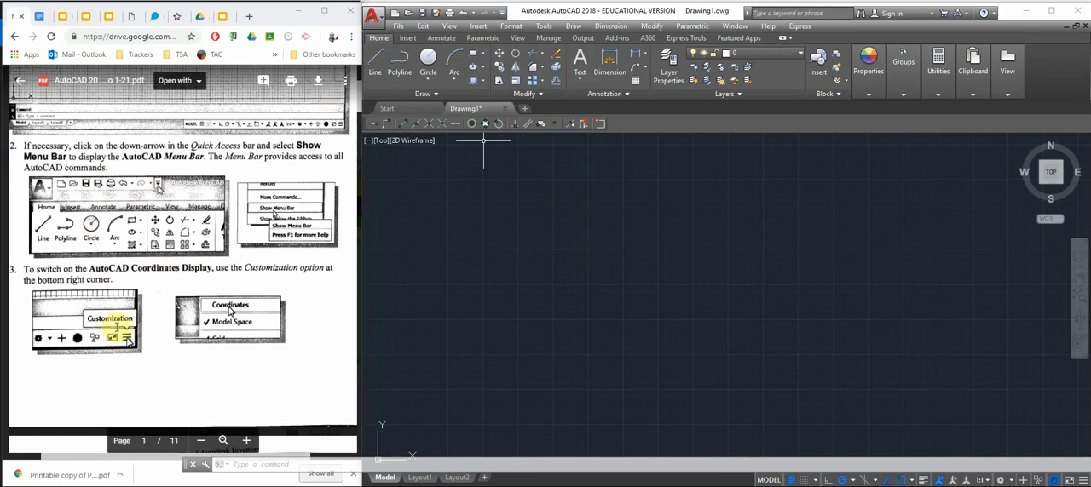
Turn on the Coordinates display in the status bar, following item 3 of the handout
click(142, 269)
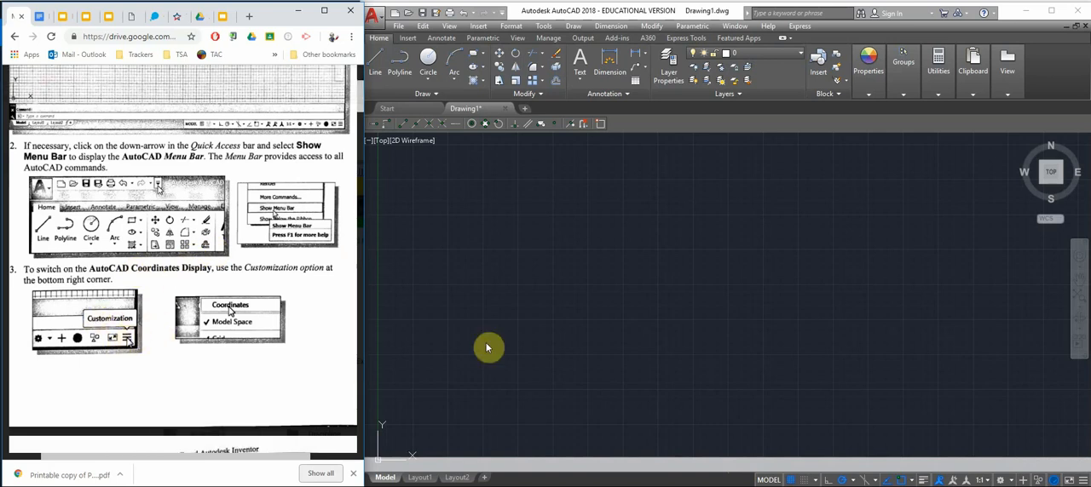
click(1083, 481)
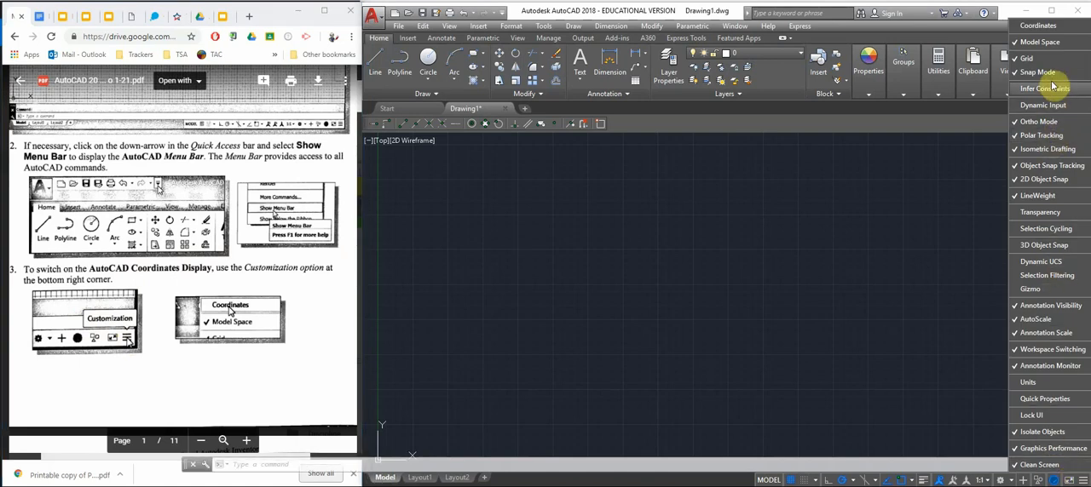
click(1044, 28)
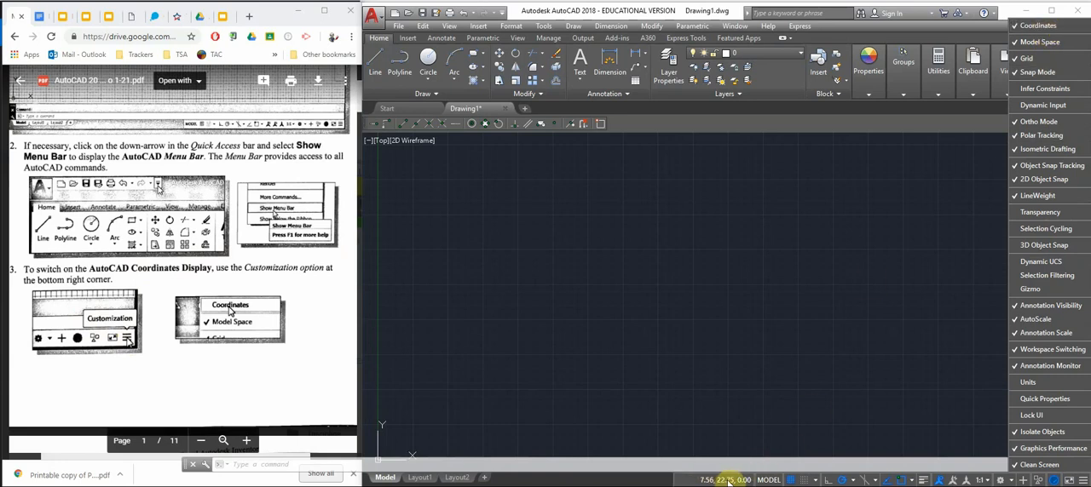
click(730, 356)
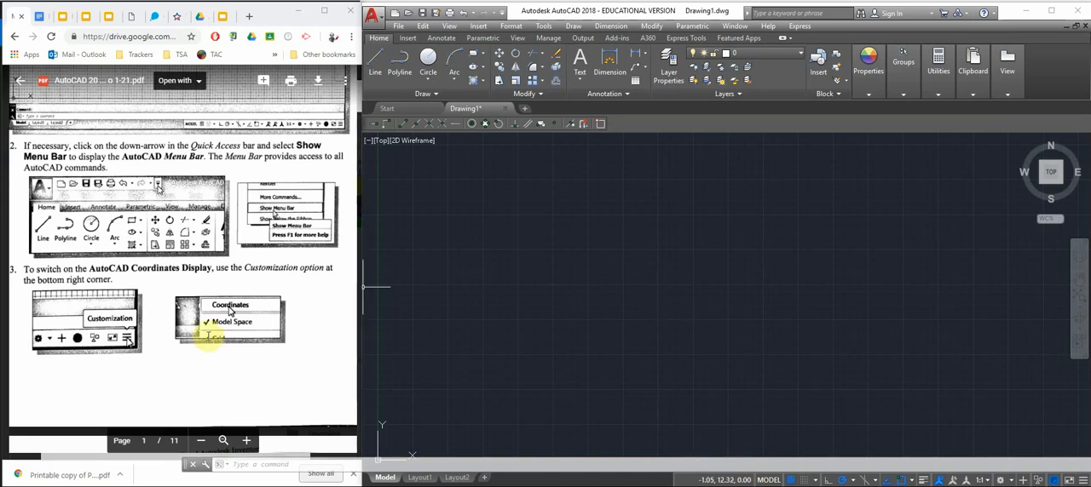
Find and read the Drawing Units Setup section on page 1-12 of the handout
click(179, 317)
scroll(192, 290, down, 6)
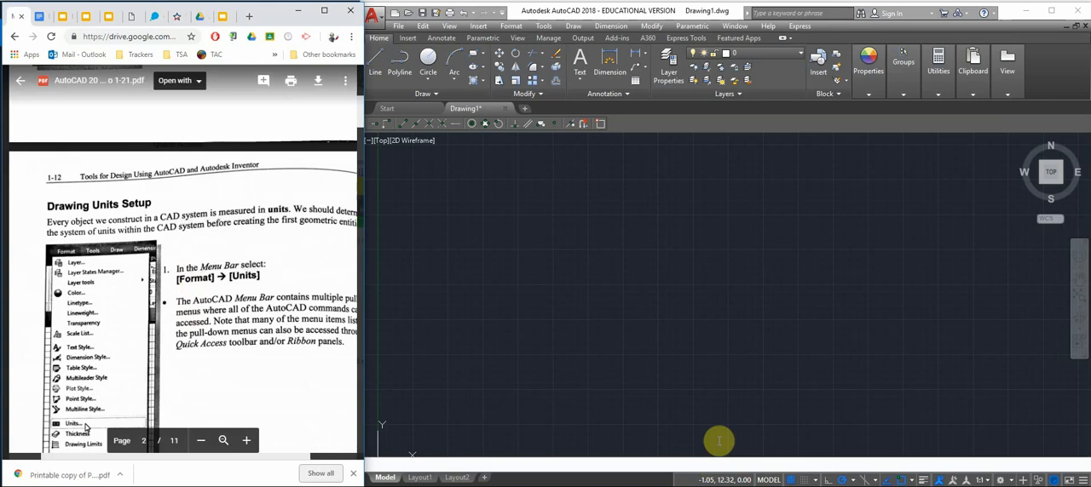
click(673, 312)
middle_drag(567, 342, 664, 253)
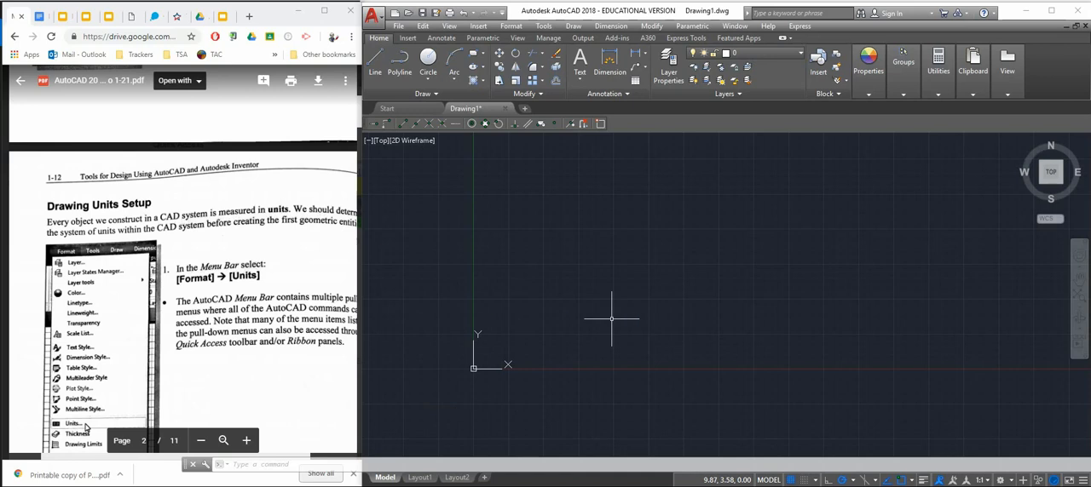
middle_drag(625, 312, 515, 371)
click(206, 224)
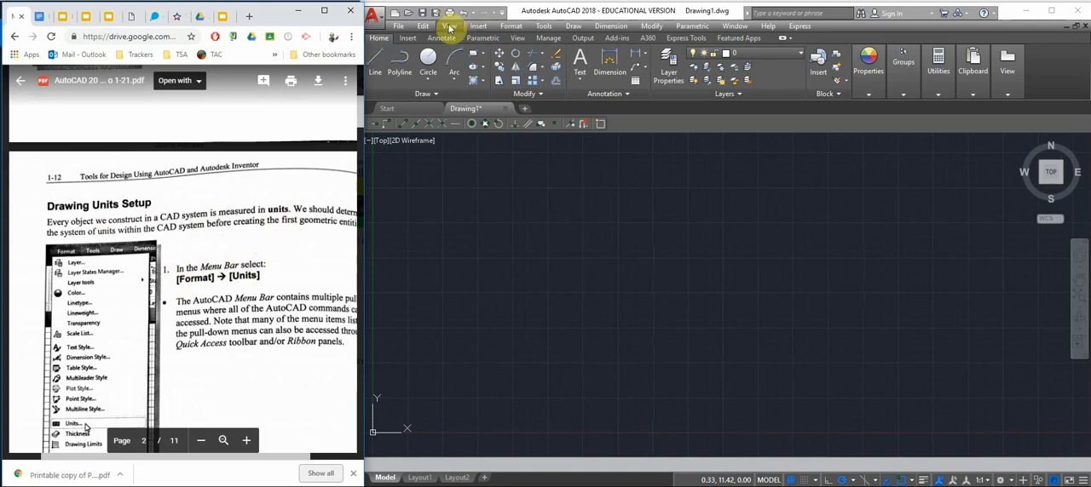
Open the Drawing Units settings and set the length precision to 0.0000
click(511, 29)
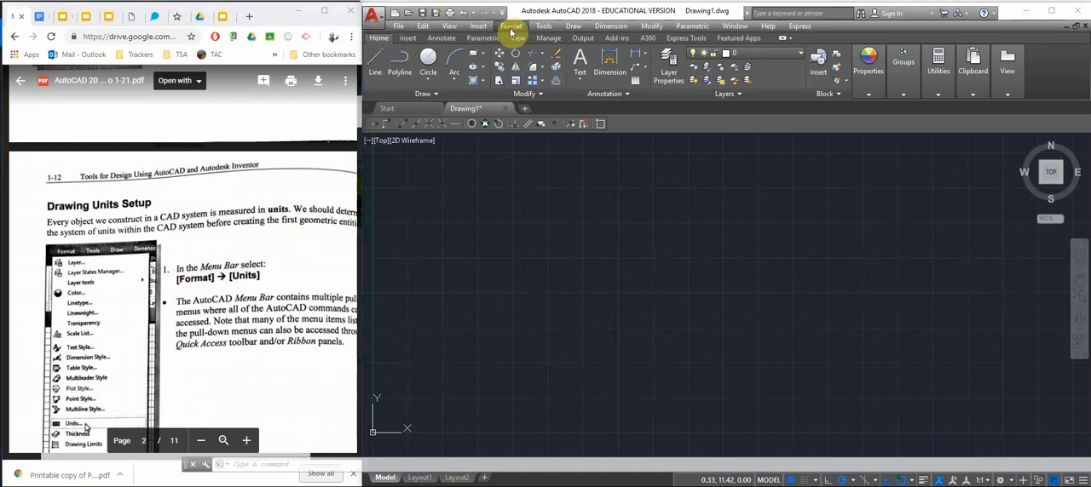
click(512, 29)
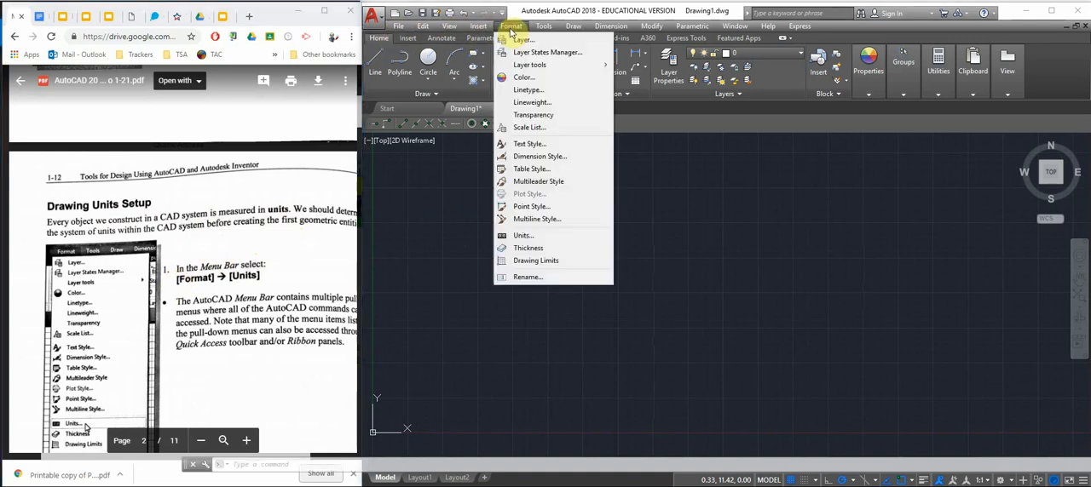
click(513, 239)
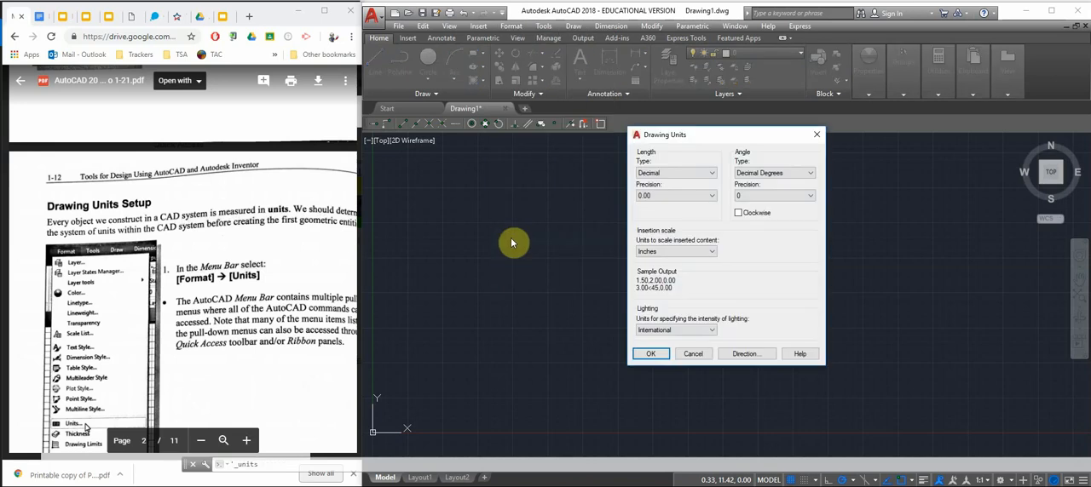
click(681, 196)
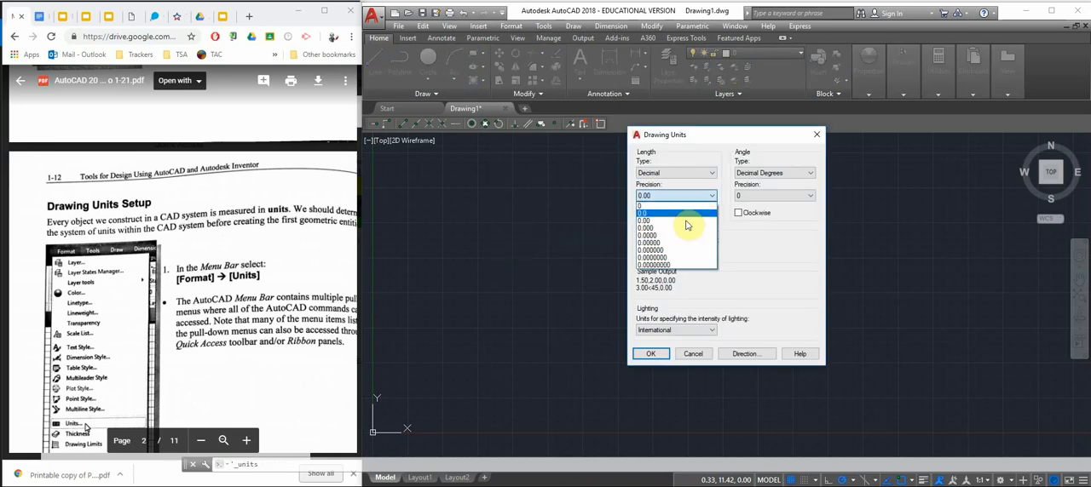
click(660, 235)
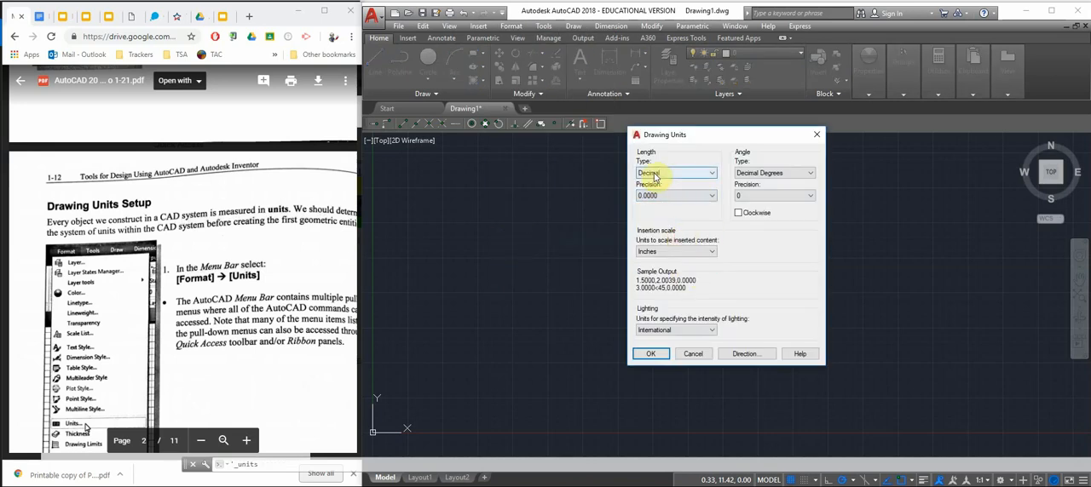
Set the length type to Decimal in the Drawing Units settings, as the handout instructs
click(227, 274)
scroll(223, 269, down, 3)
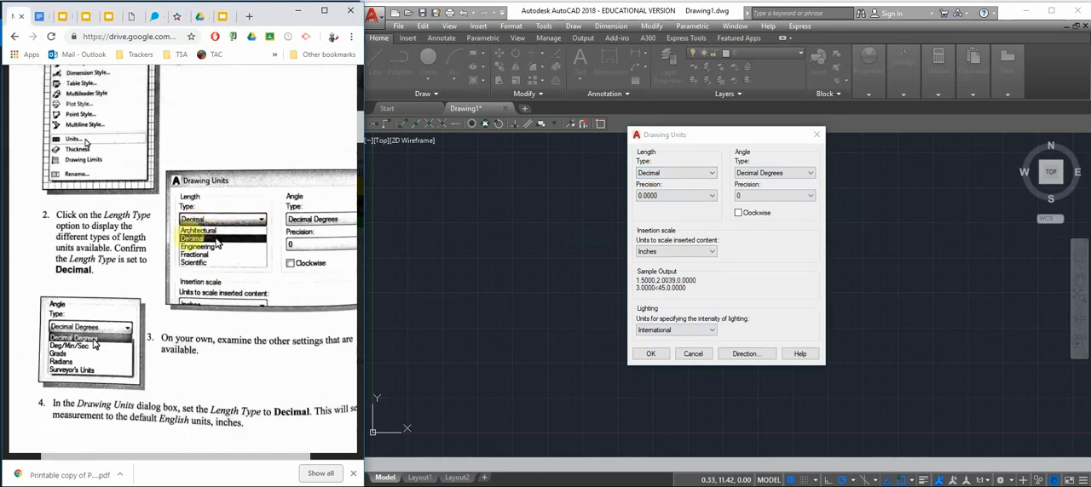
click(679, 175)
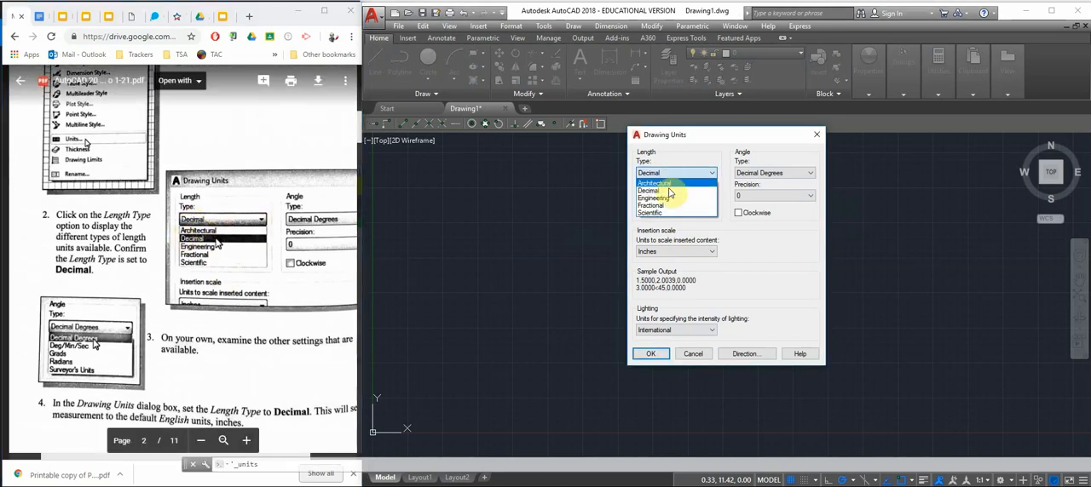
click(667, 191)
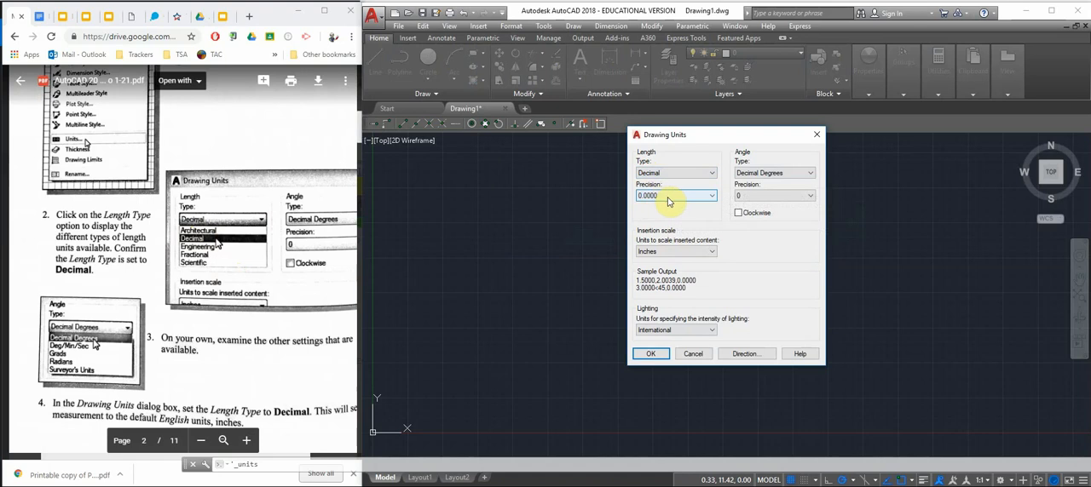
Set the length precision to 0.00 as shown in the handout and accept the drawing units
click(194, 297)
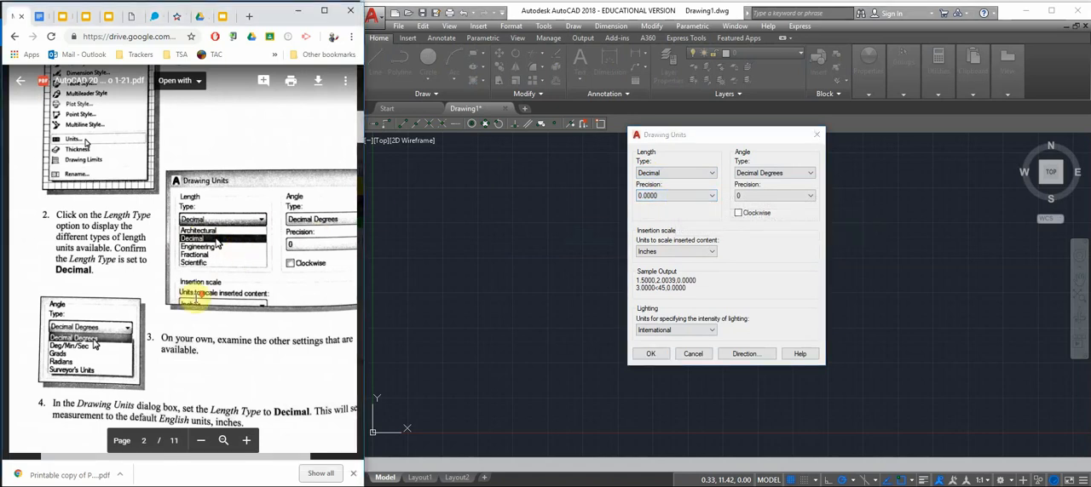
scroll(255, 290, down, 6)
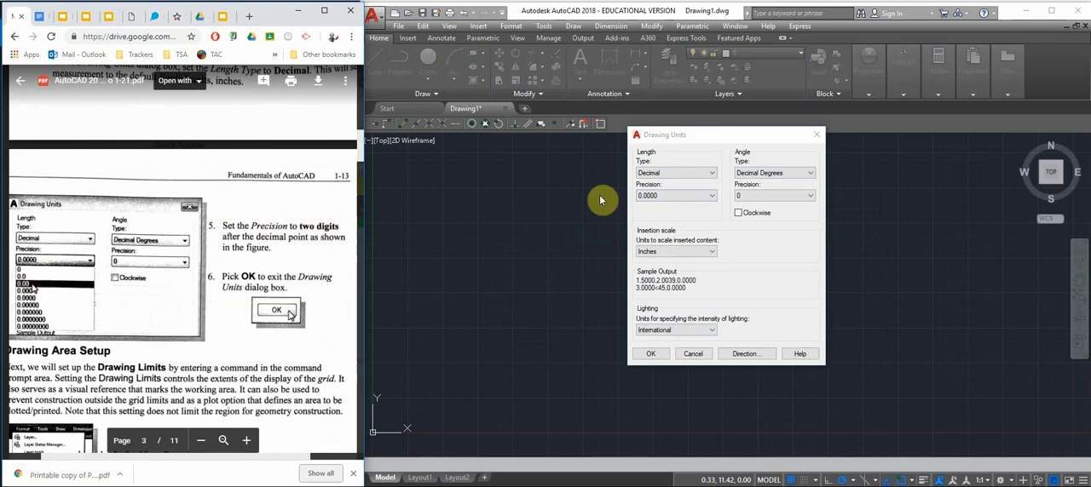
click(683, 197)
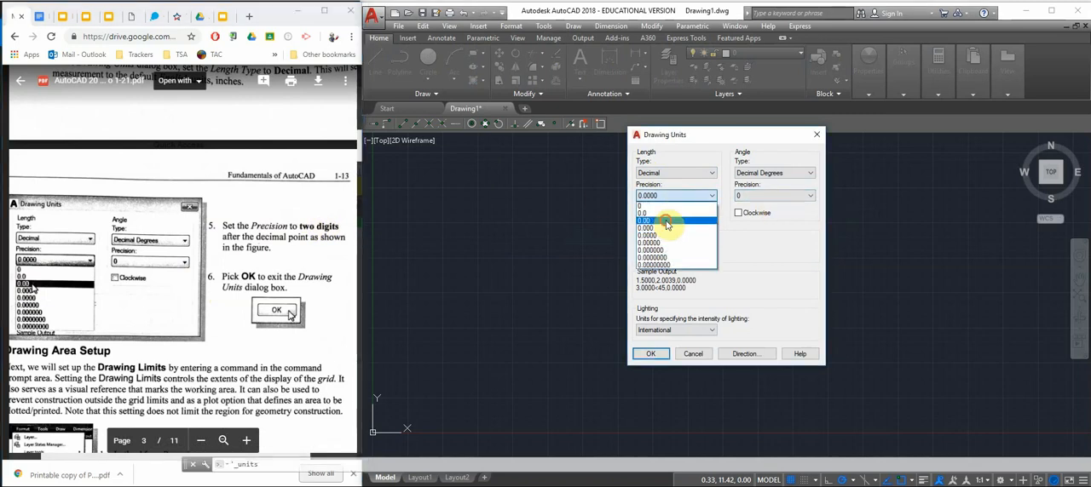
click(667, 221)
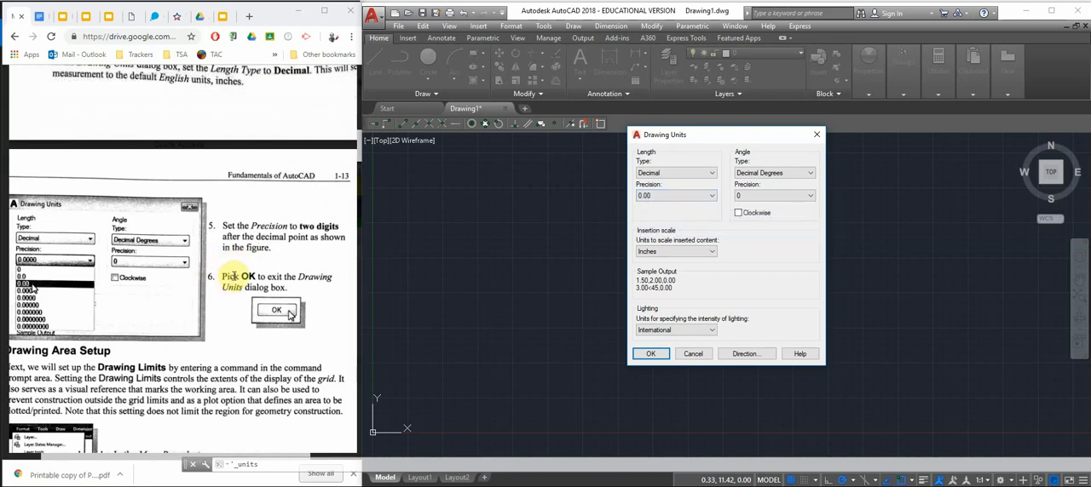
click(651, 353)
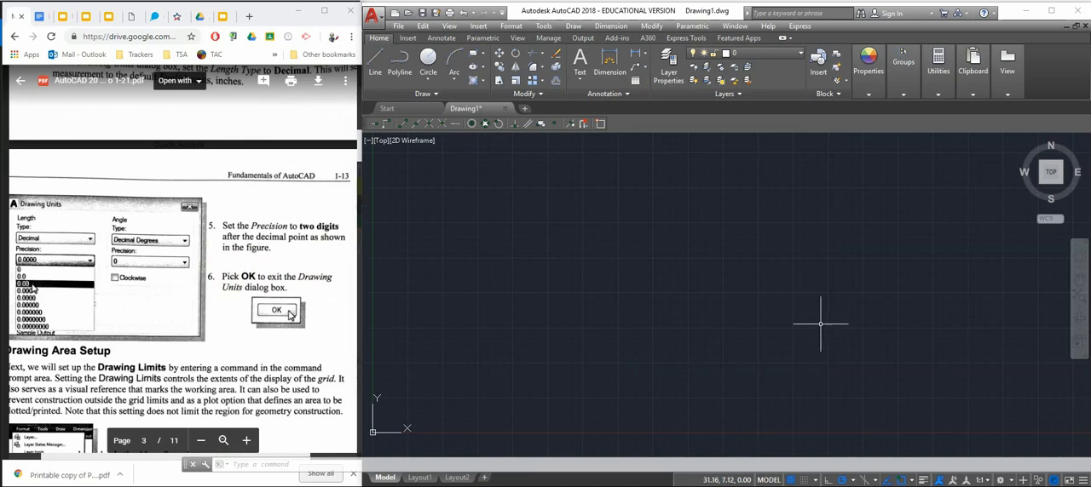
Read the handout's Drawing Area Setup section, start the Drawing Limits command and set the lower left corner to 0,0
scroll(268, 262, down, 5)
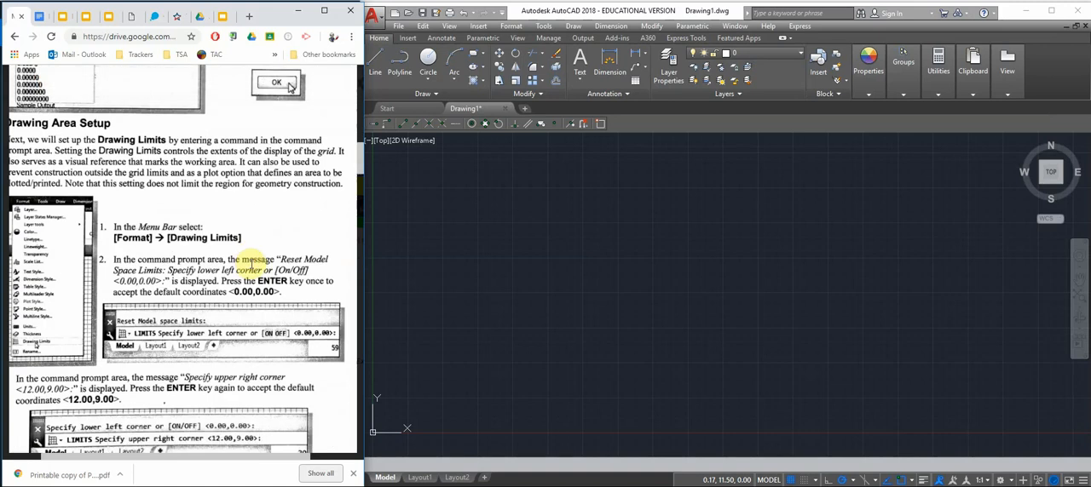
scroll(254, 259, down, 1)
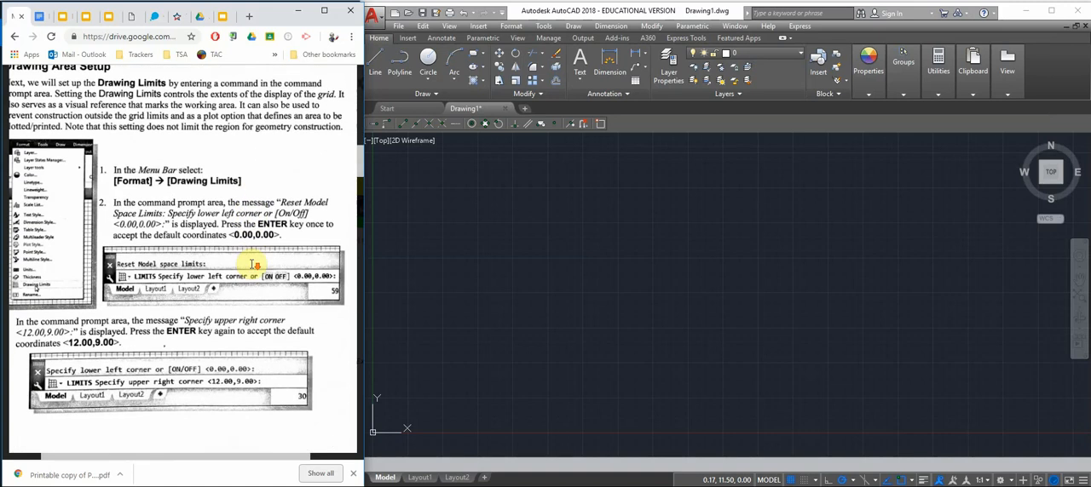
click(508, 31)
click(509, 27)
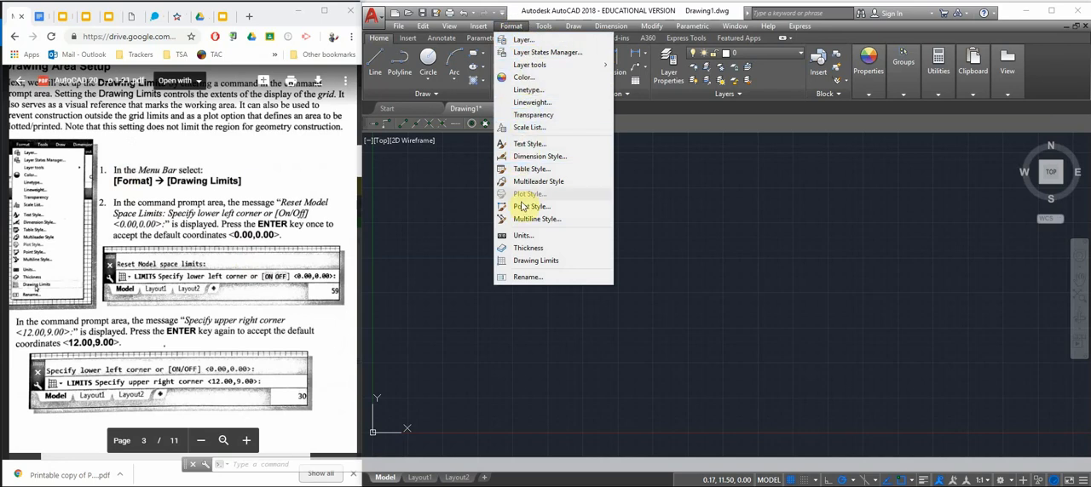
click(532, 264)
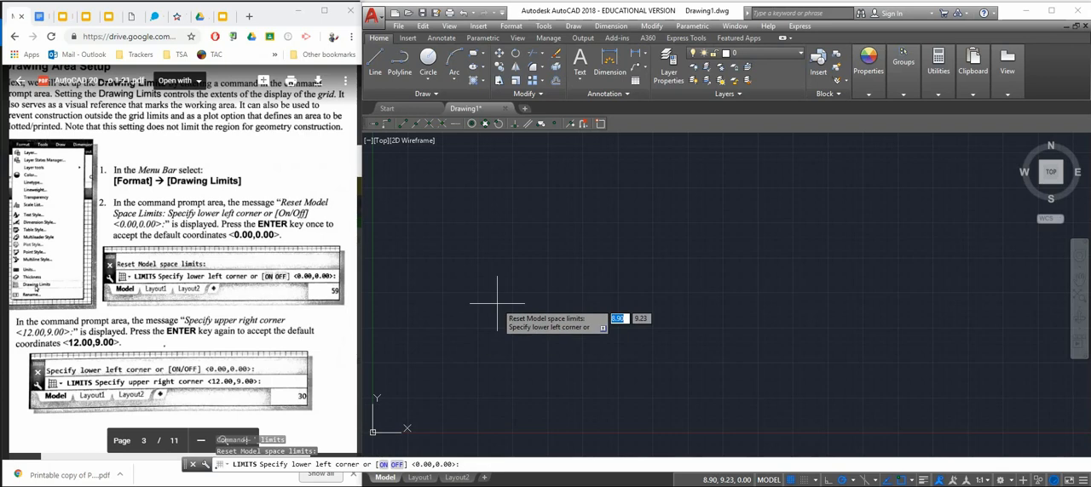
text(0)
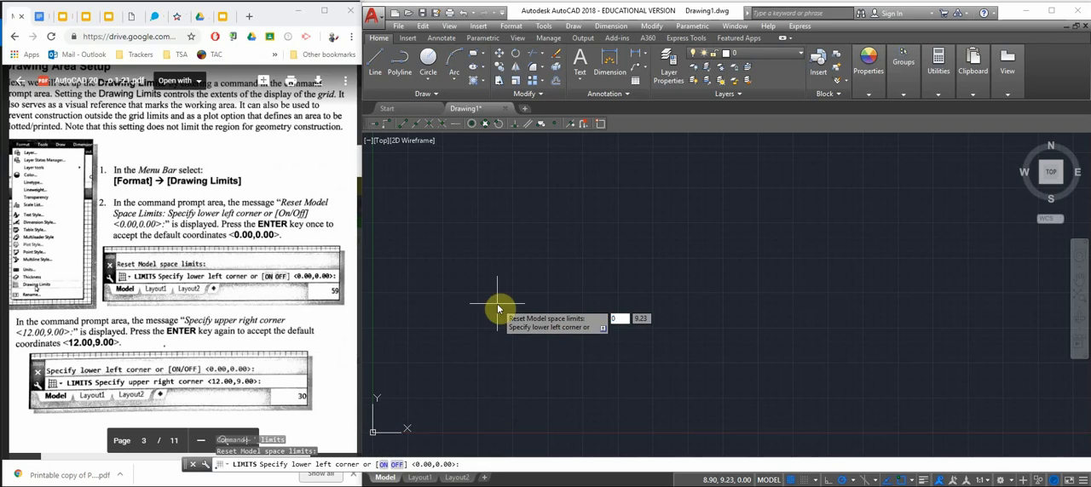
key(Tab)
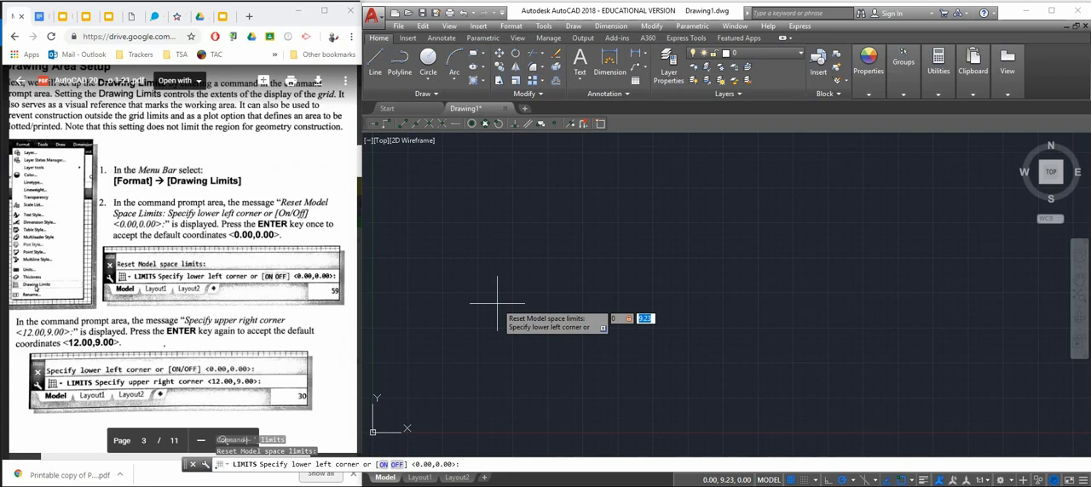
text(0)
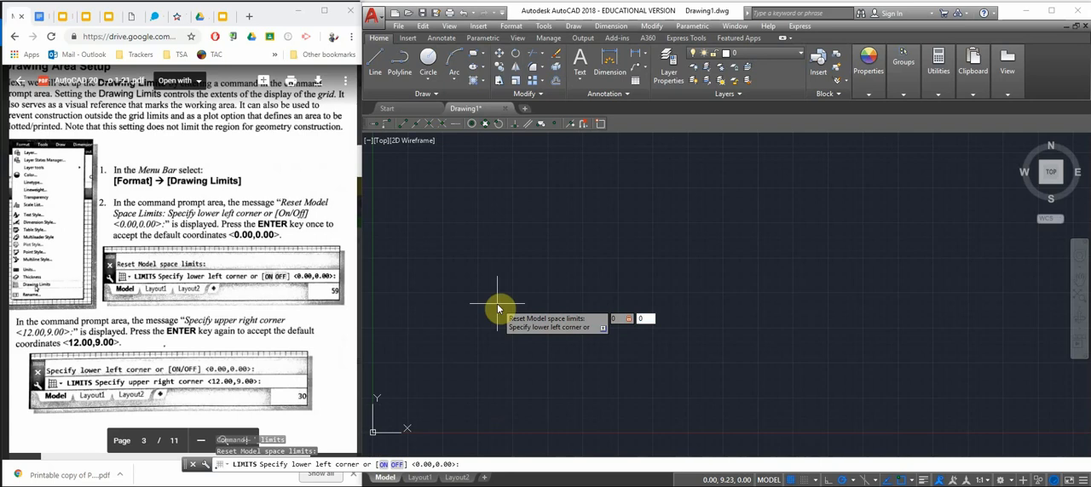
key(Return)
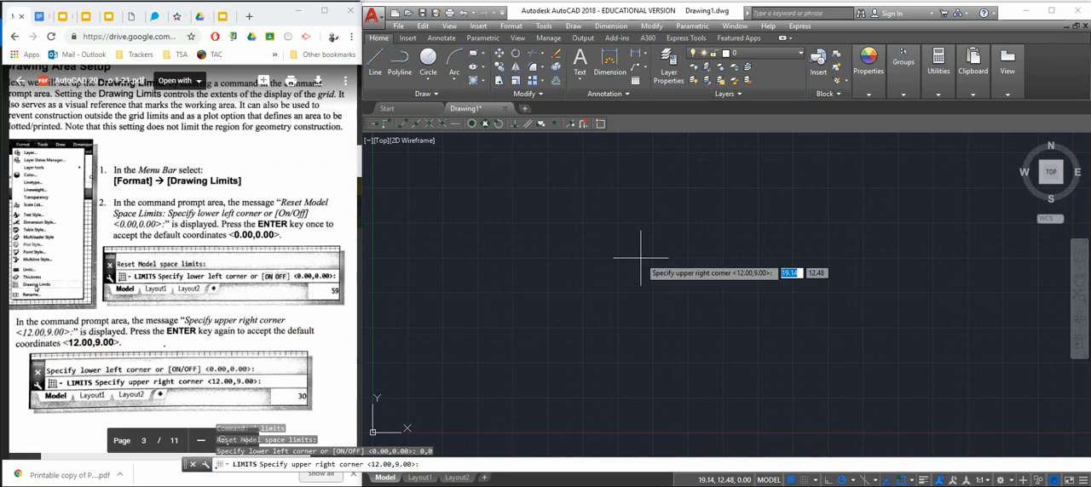
Set the upper right corner of the drawing limits to 12,9
text(12)
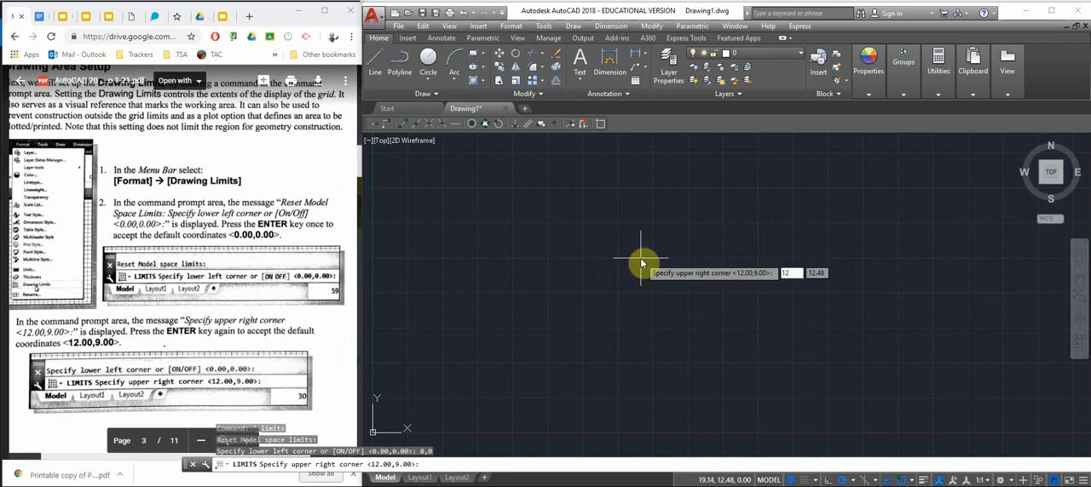
key(Tab)
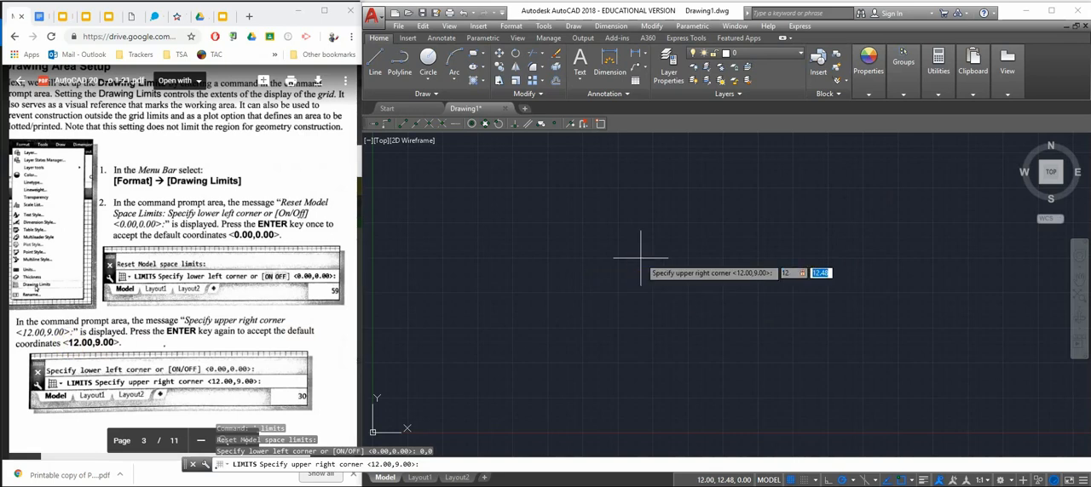
text(9)
key(Return)
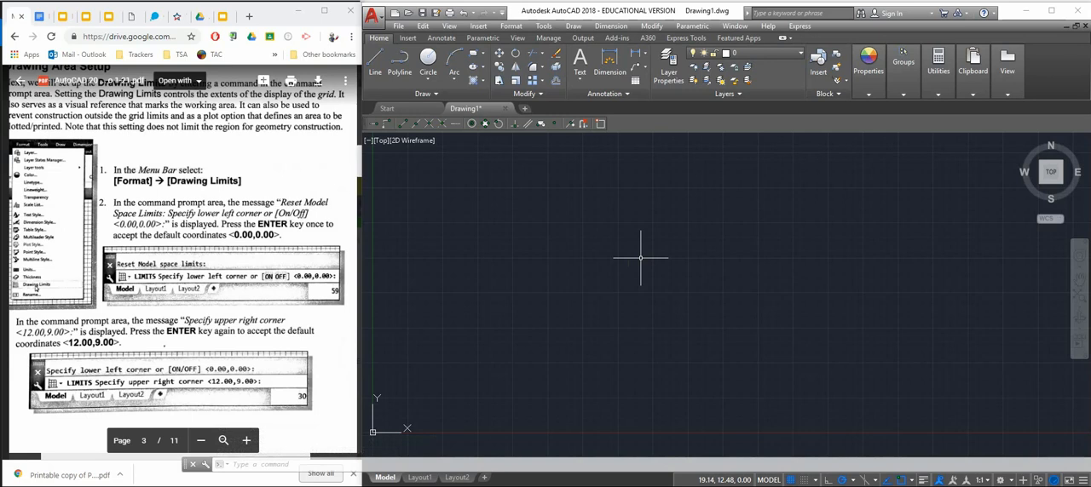
Follow page 1-14 of the handout and use Zoom All to fit the display to the drawing limits
scroll(216, 363, down, 3)
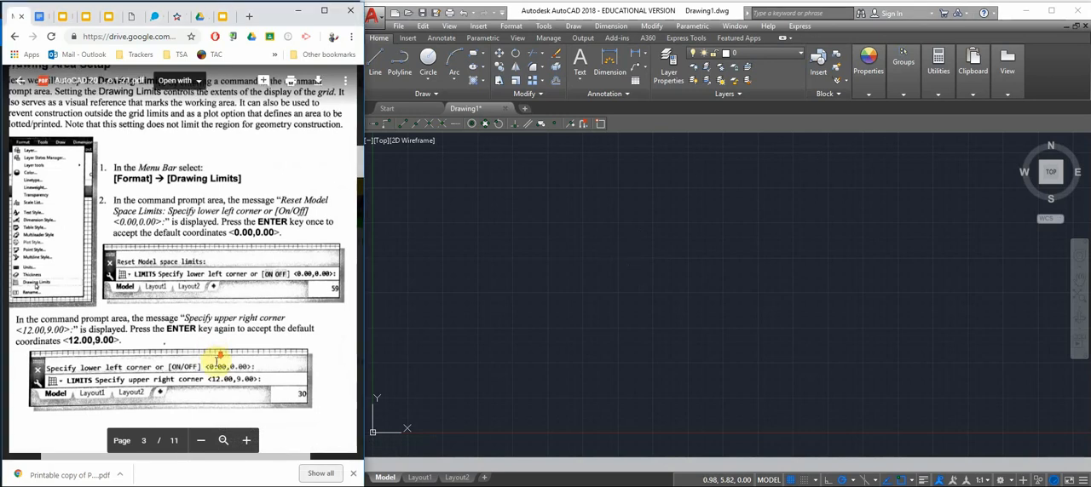
scroll(216, 362, down, 3)
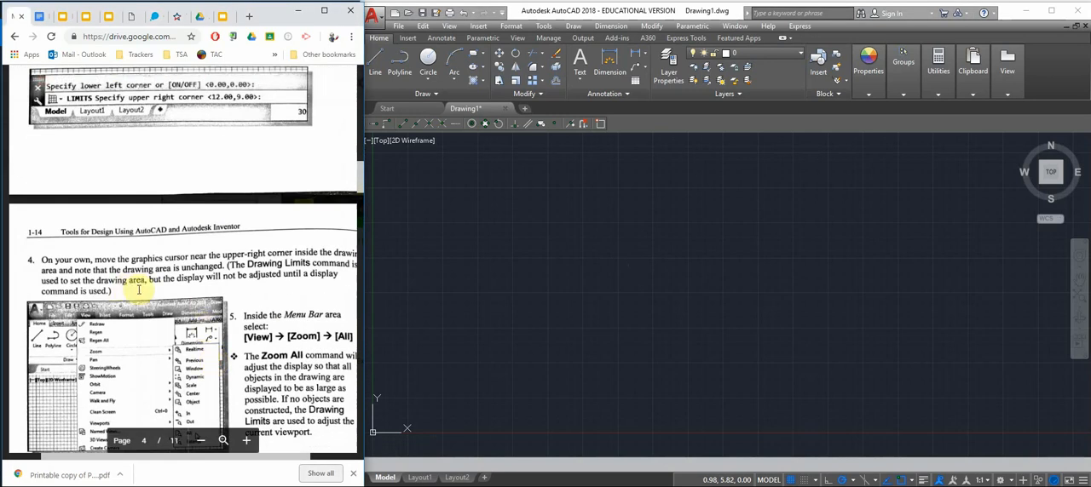
scroll(160, 292, down, 1)
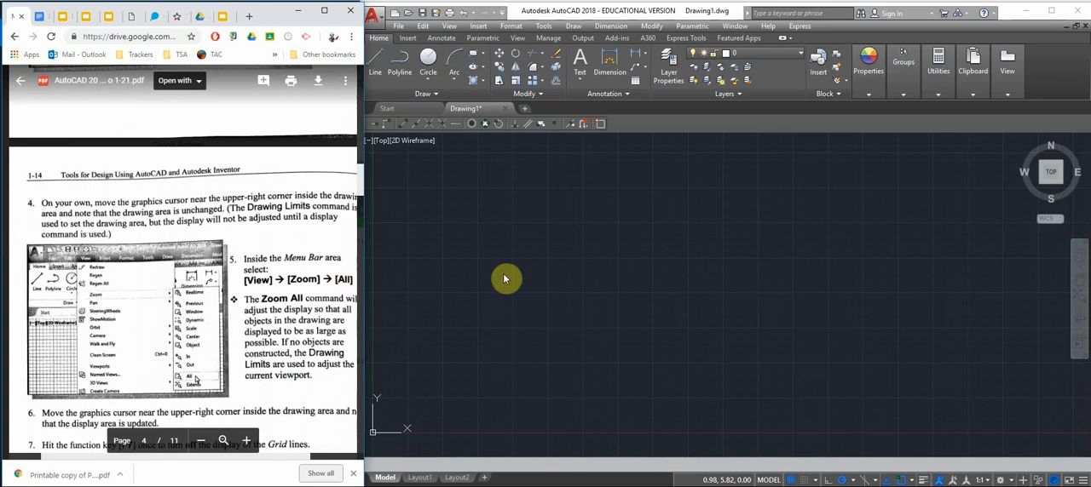
click(451, 26)
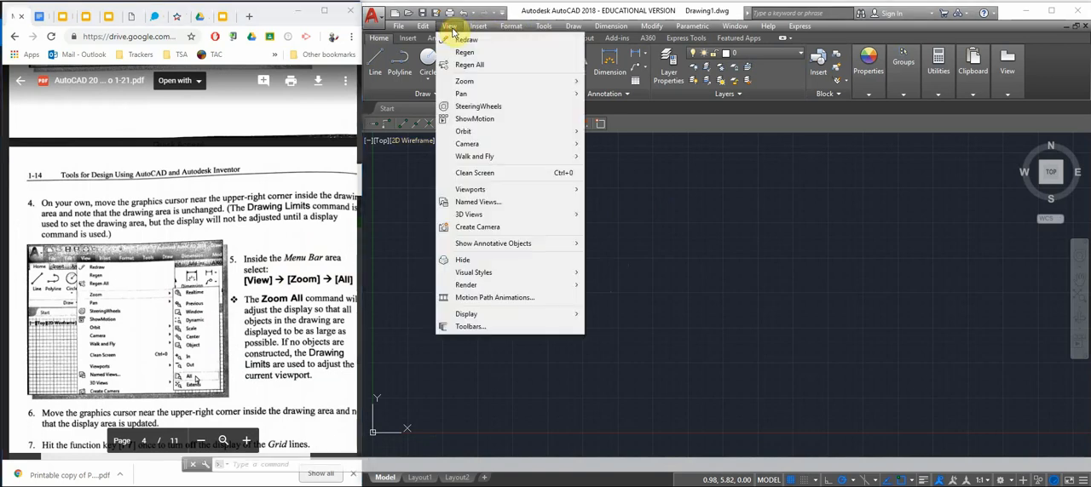
mouse_move(465, 81)
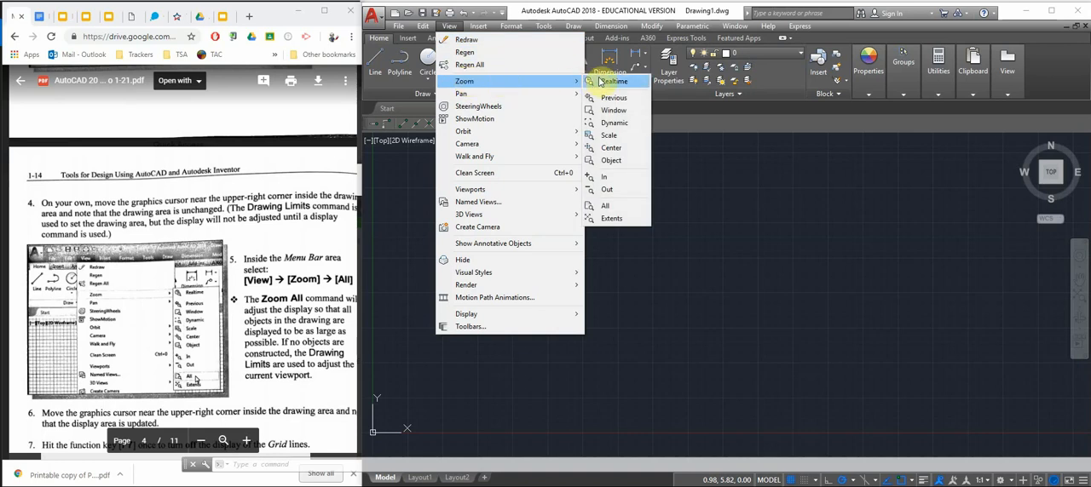
click(609, 207)
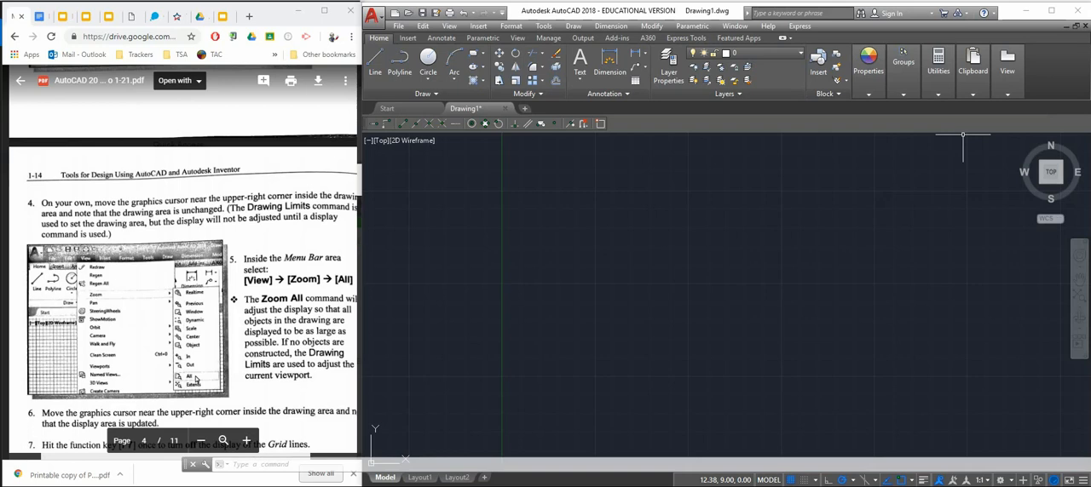
Turn off the grid display in the drawing area, as step 7 of the handout instructs
click(268, 342)
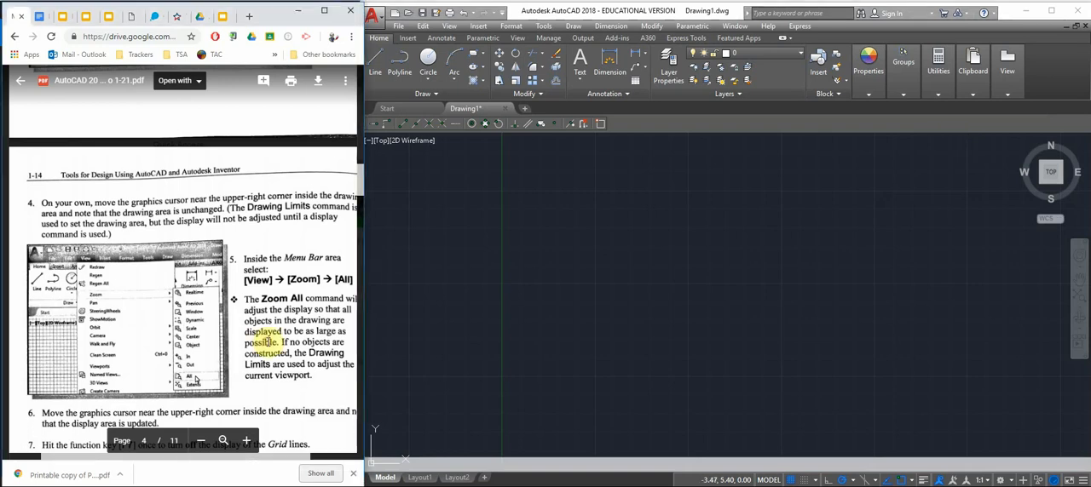
scroll(268, 341, down, 5)
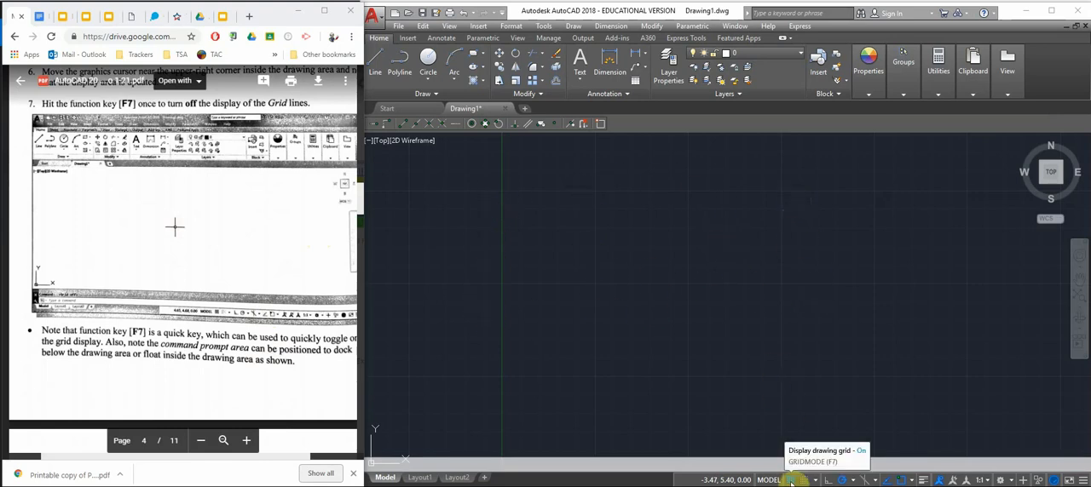
click(652, 279)
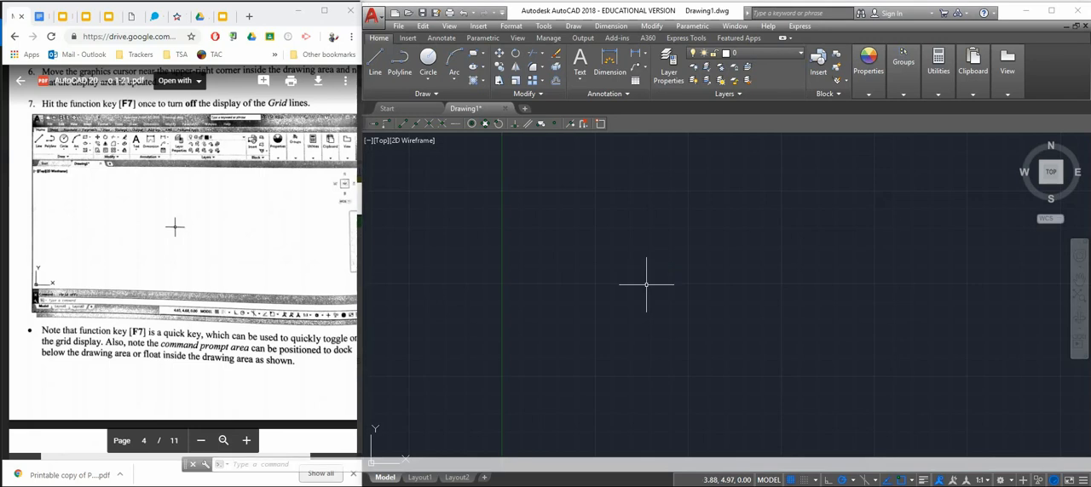
key(F7)
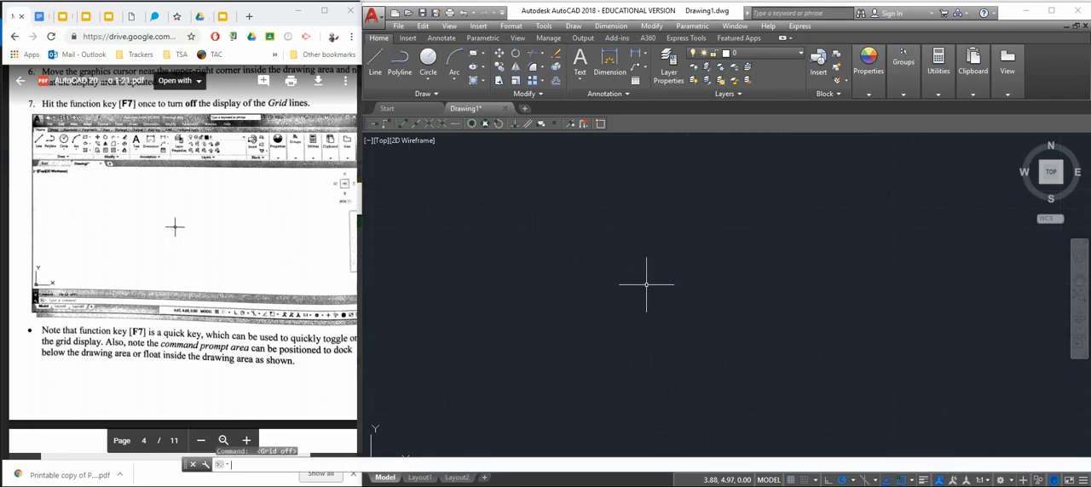
Find and read the Drawing Lines with the Line Command section on page 1-15 of the handout
click(117, 304)
scroll(118, 305, down, 5)
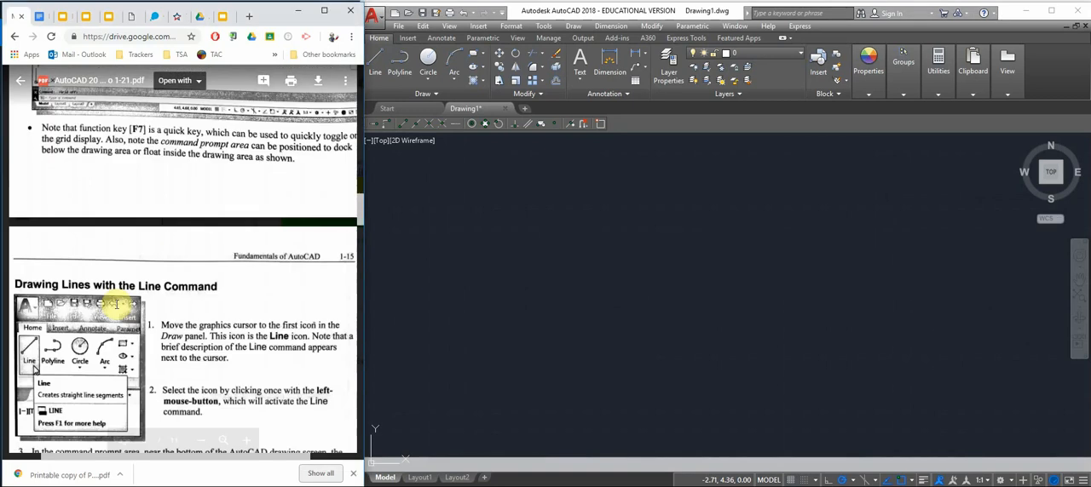
scroll(117, 305, down, 1)
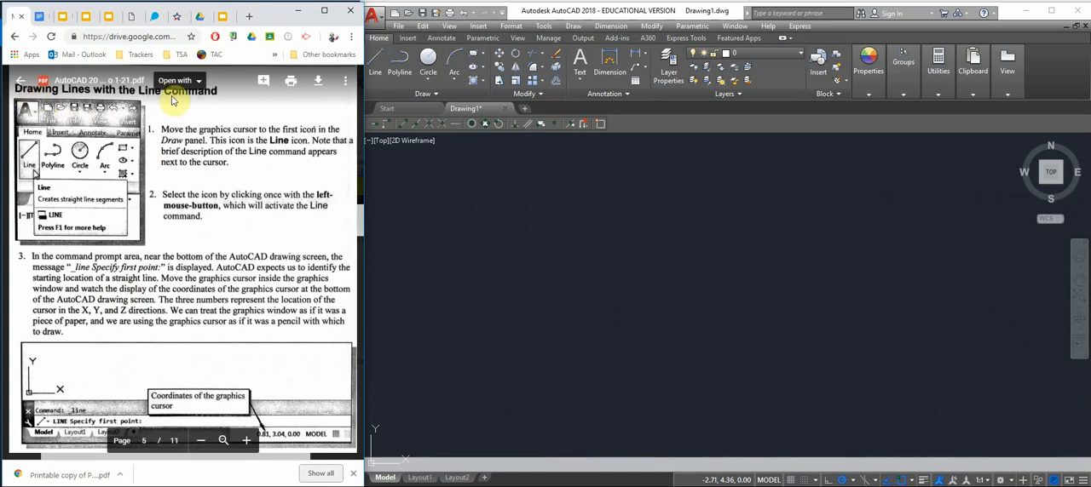
click(521, 287)
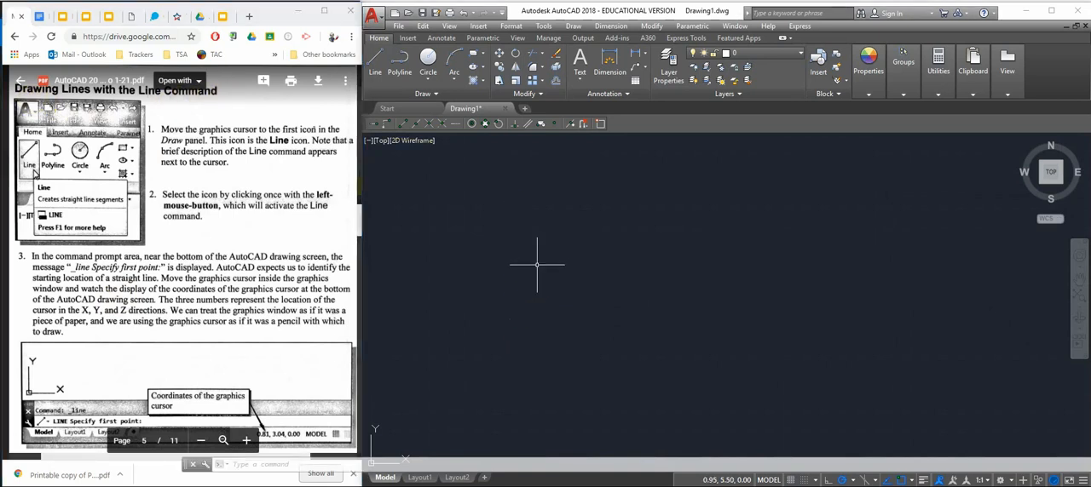
text(LIN)
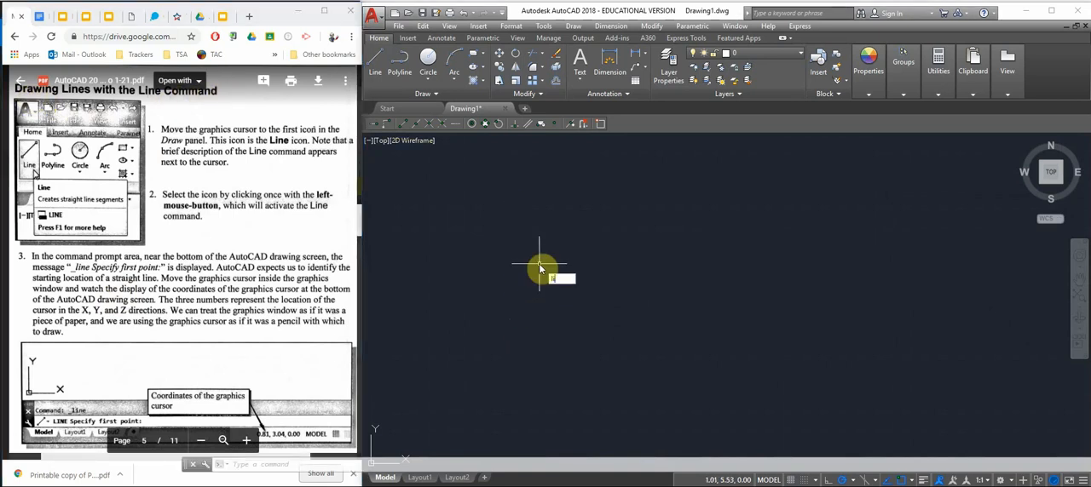
text(e)
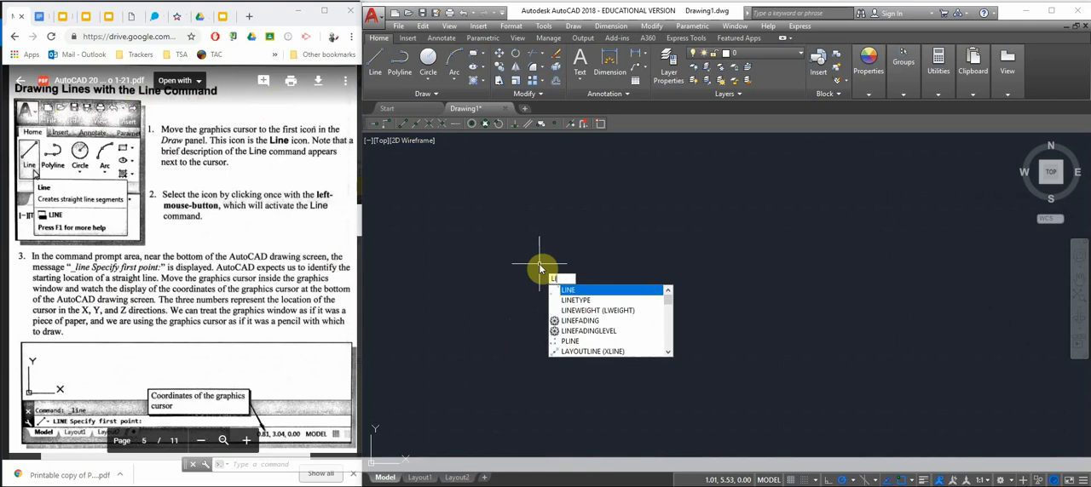
key(Return)
key(Escape)
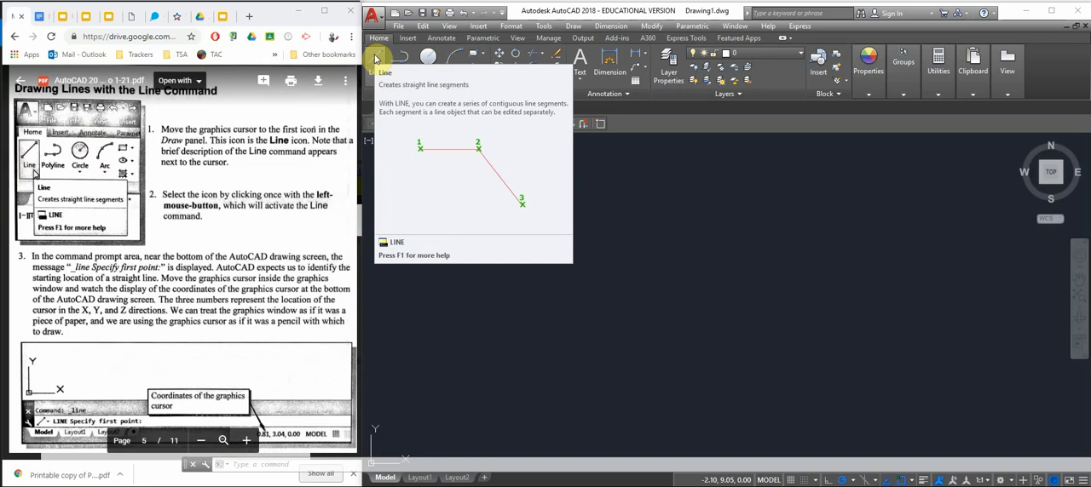
Draw the handout's freehand five-point star with five connected lines, starting at the top point with a segment about 3.65 units long
scroll(354, 93, down, 3)
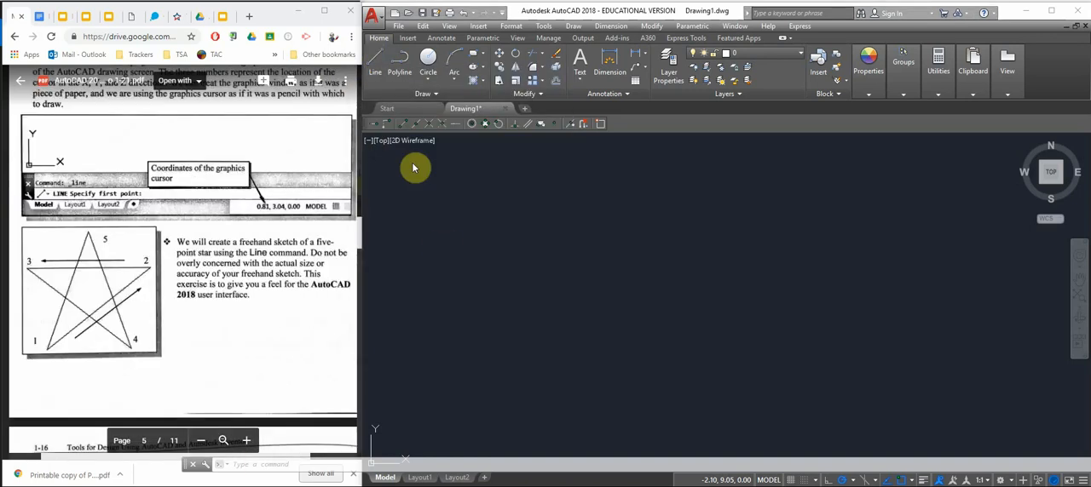
click(376, 62)
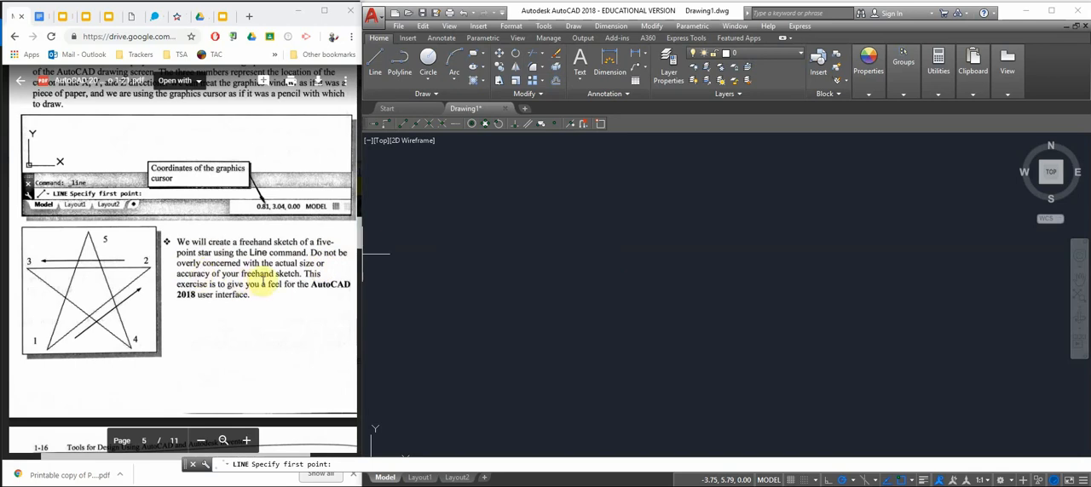
click(534, 214)
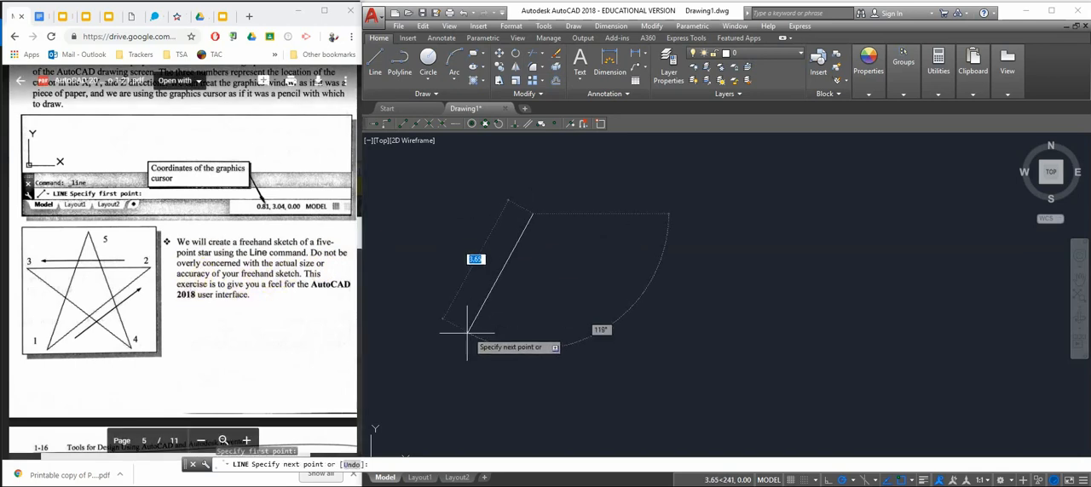
click(467, 334)
click(576, 256)
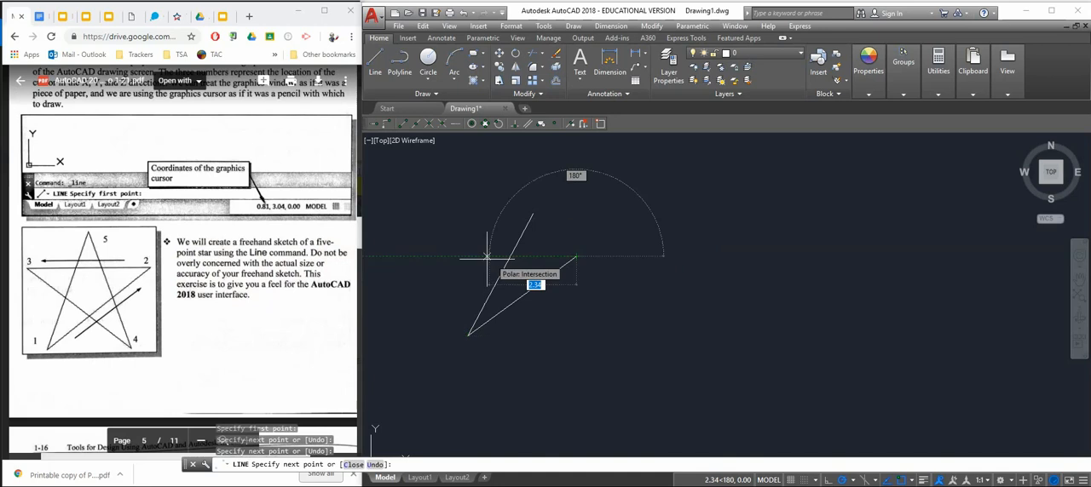
click(451, 255)
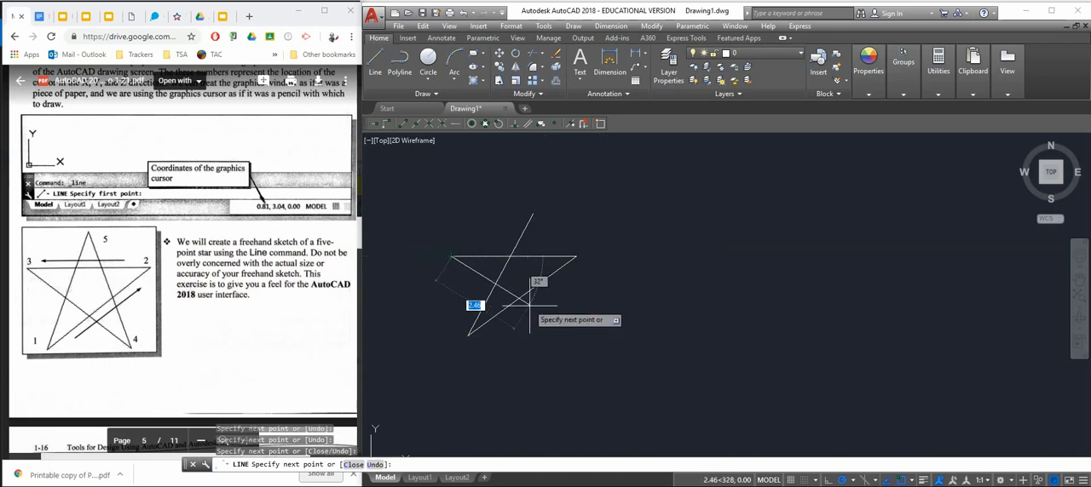
click(559, 340)
click(532, 214)
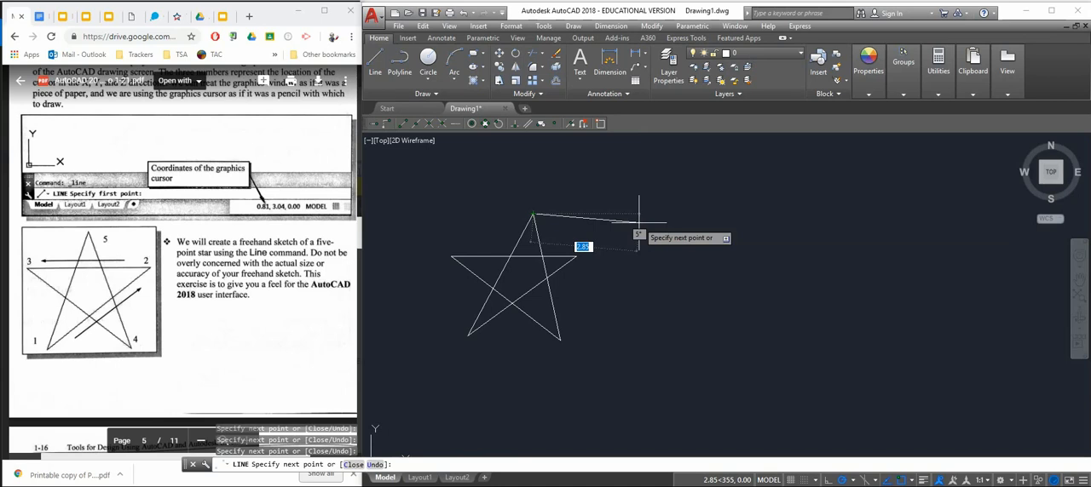
key(Escape)
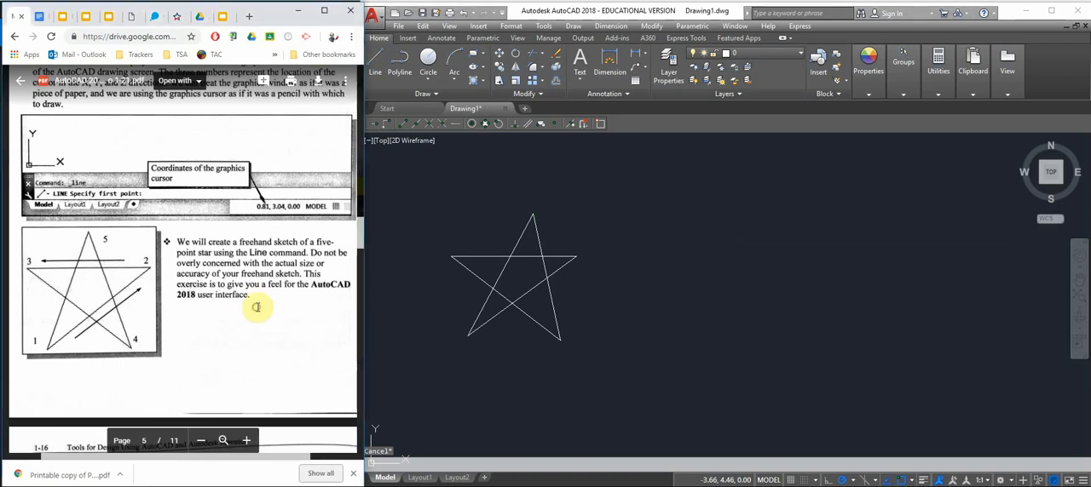
Review the remaining line-drawing steps on page 1-16 of the handout, through ending the Line command and estimating the horizontal line's length
scroll(282, 311, down, 5)
scroll(263, 314, down, 5)
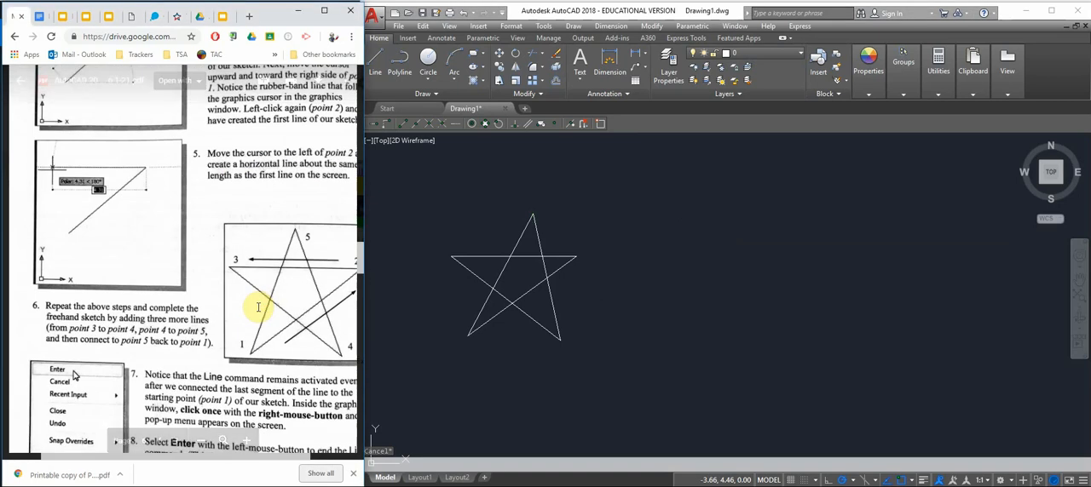
scroll(260, 308, down, 2)
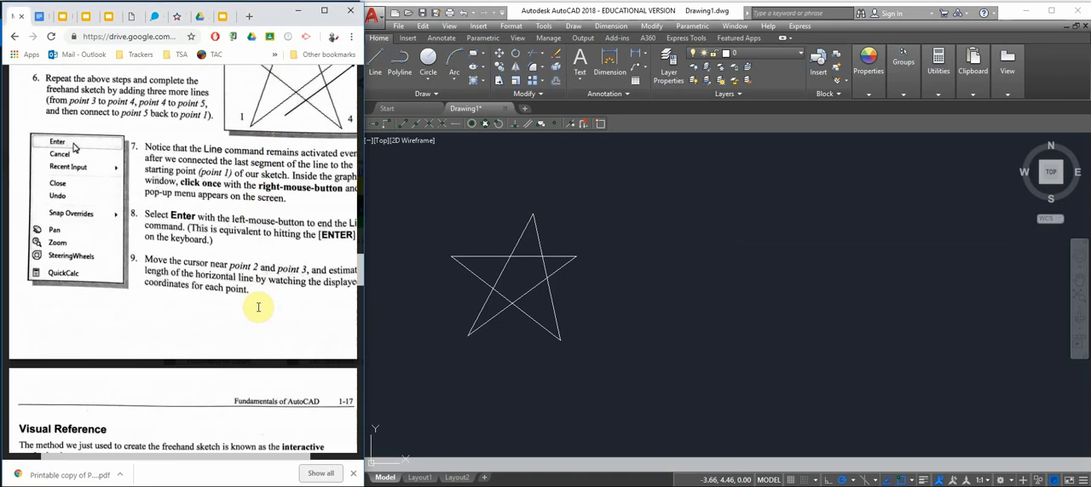
scroll(260, 310, down, 2)
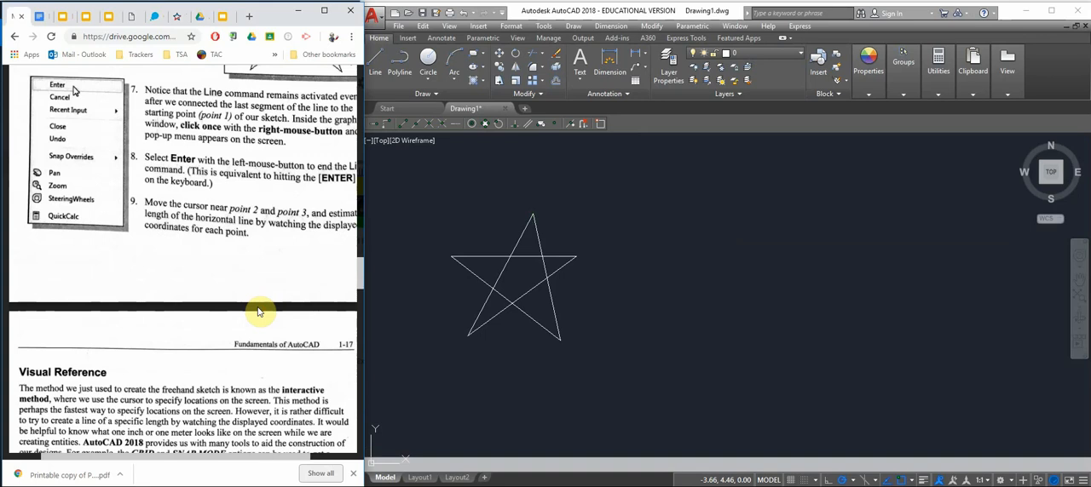
scroll(260, 312, up, 2)
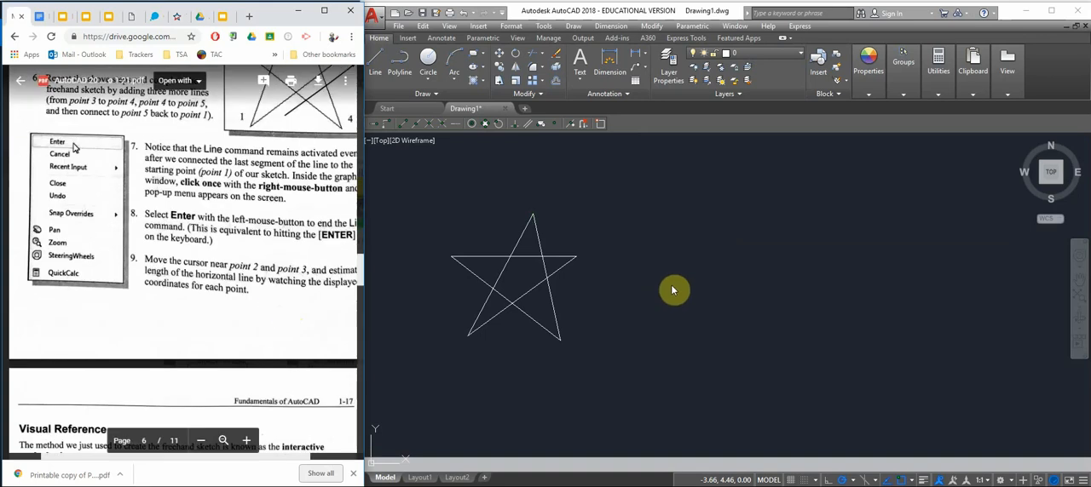
click(760, 244)
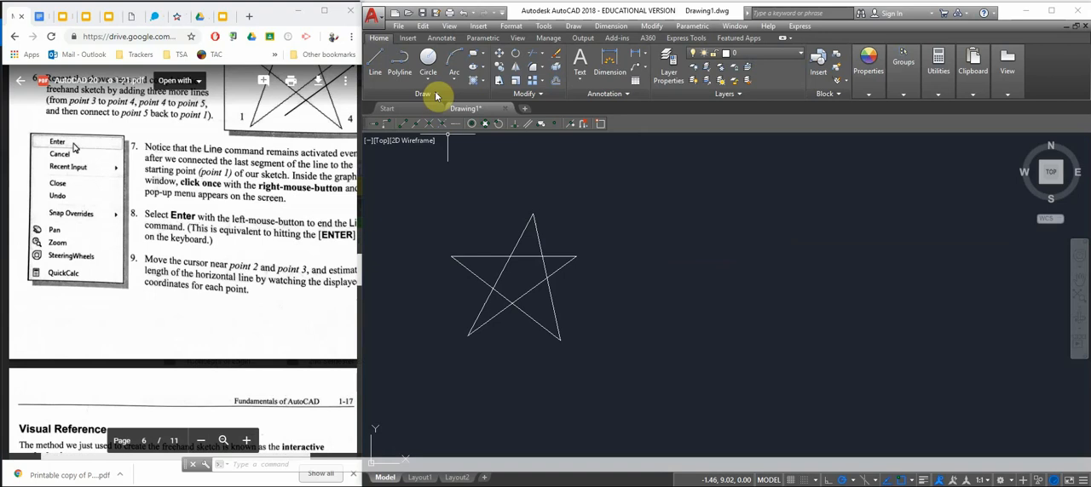
click(346, 327)
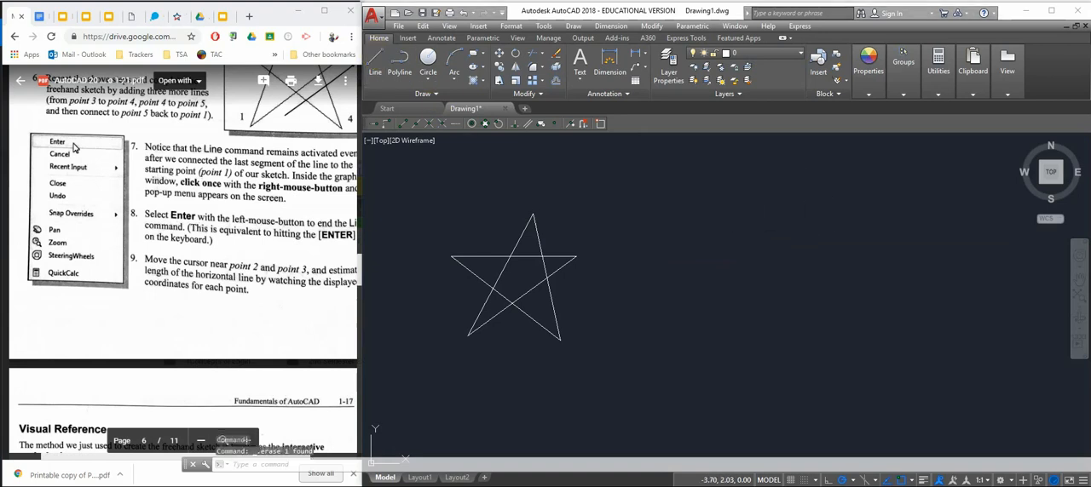
Read the handout's Visual Reference section and turn on the grid display, as the GRID ON section on page 1-18 instructs
scroll(346, 327, down, 5)
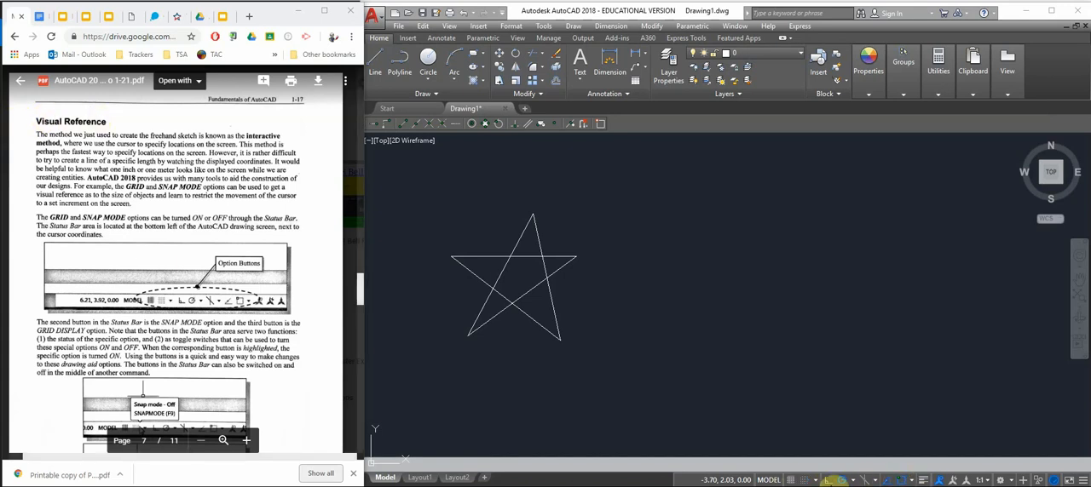
scroll(275, 385, down, 3)
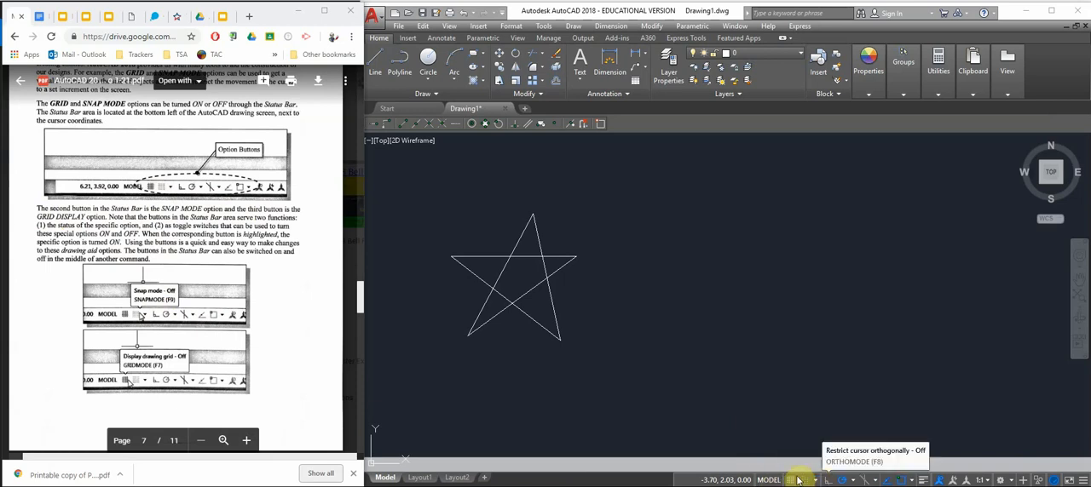
scroll(132, 282, down, 5)
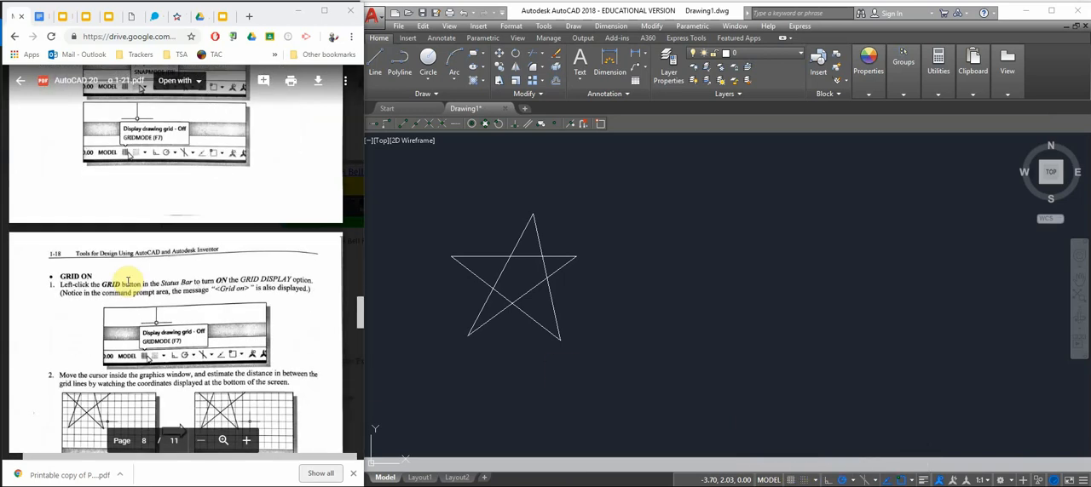
click(792, 481)
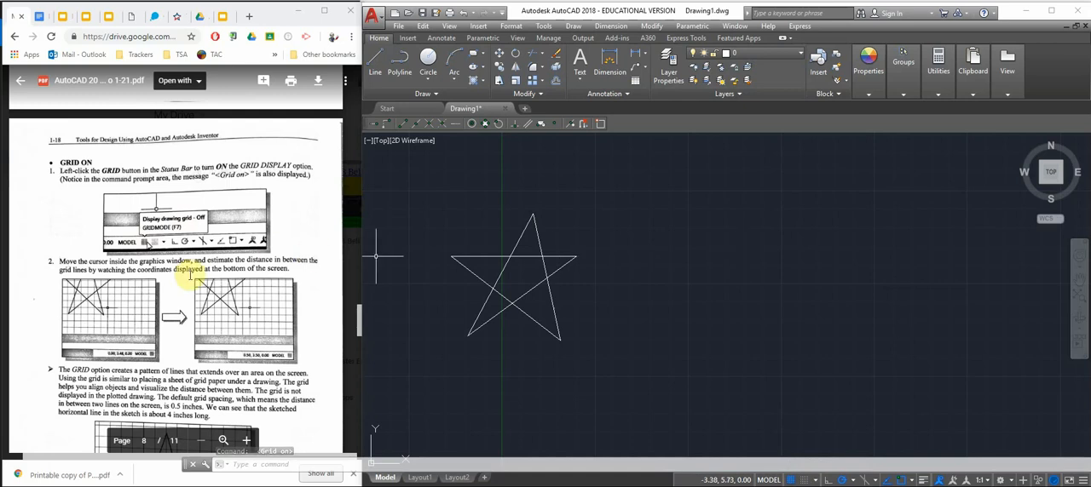
Read the handout's grid notes on page 1-18 and the SNAP MODE ON exercise on page 1-19
scroll(189, 275, down, 3)
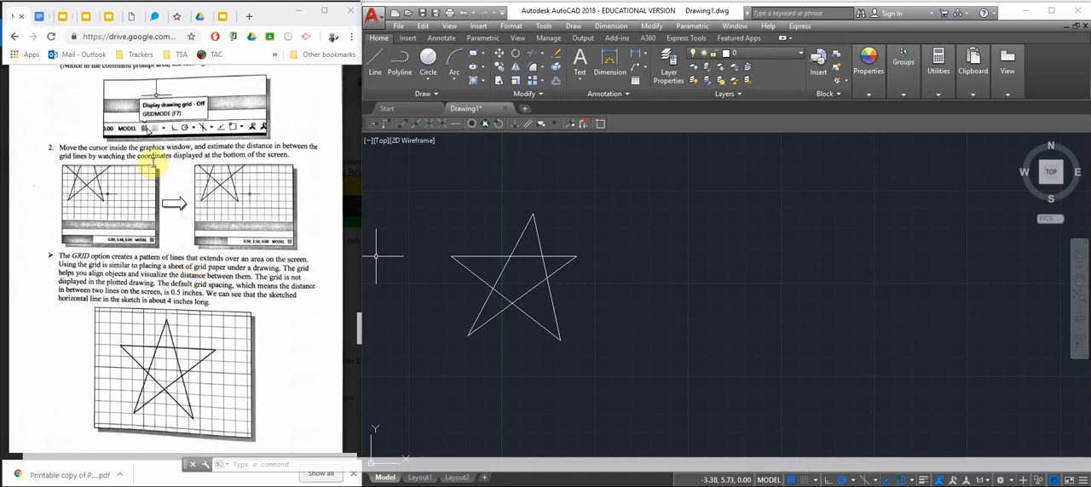
scroll(203, 238, up, 3)
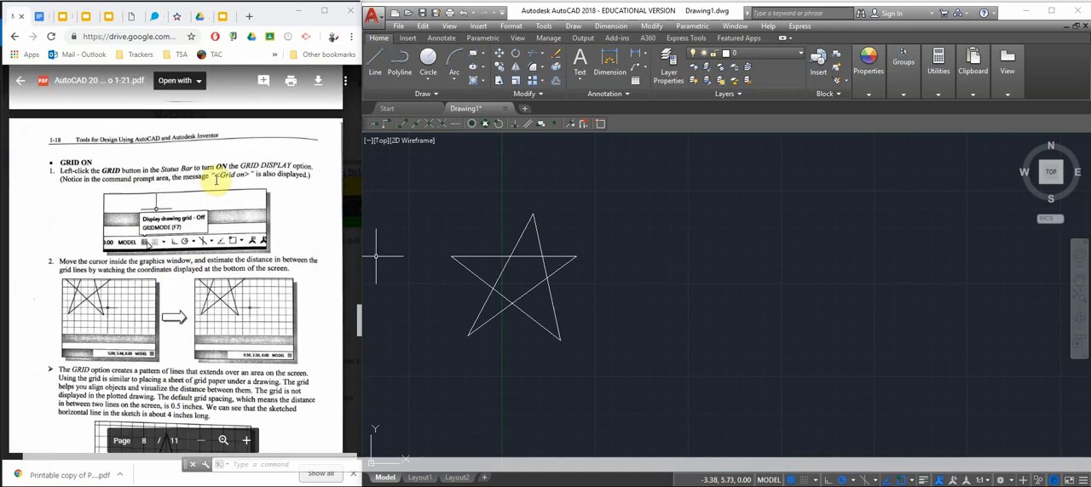
scroll(162, 260, down, 3)
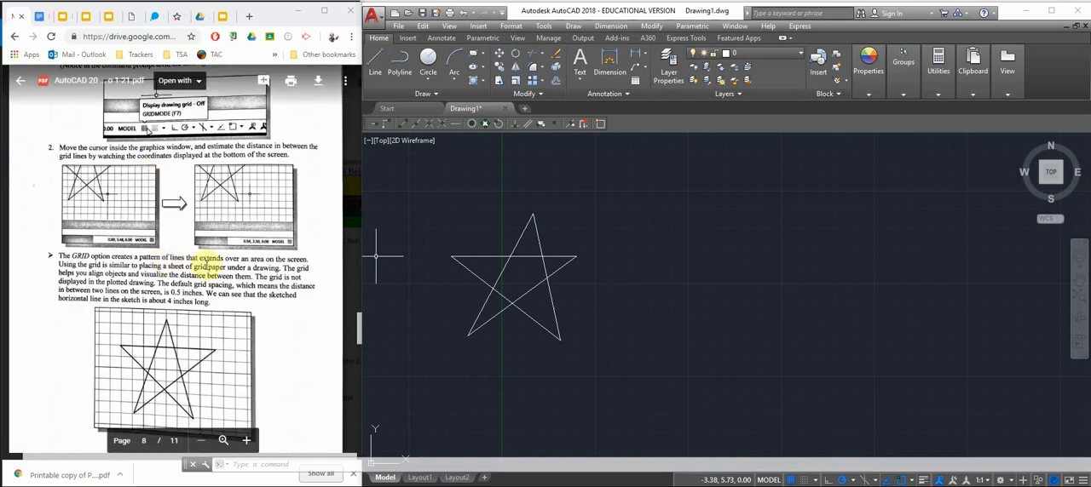
scroll(307, 422, down, 5)
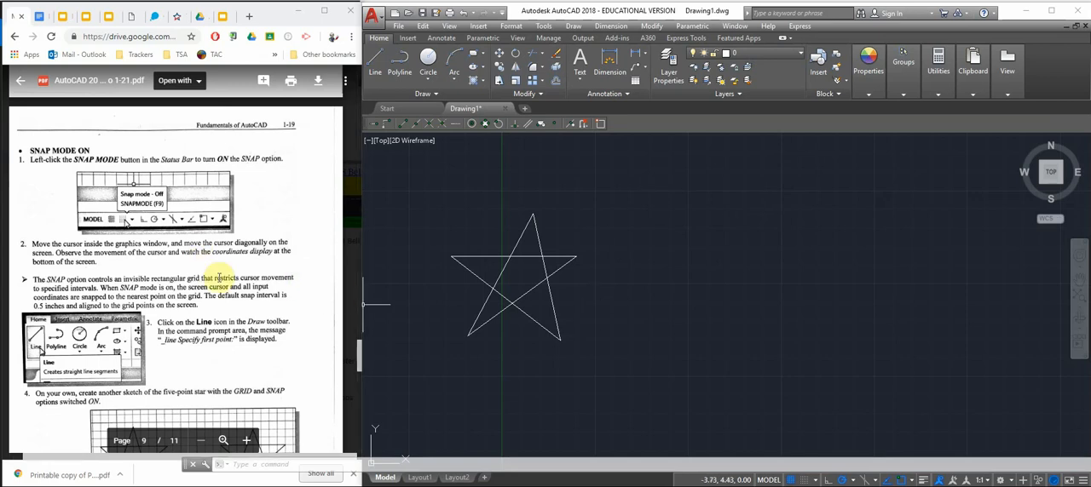
click(187, 308)
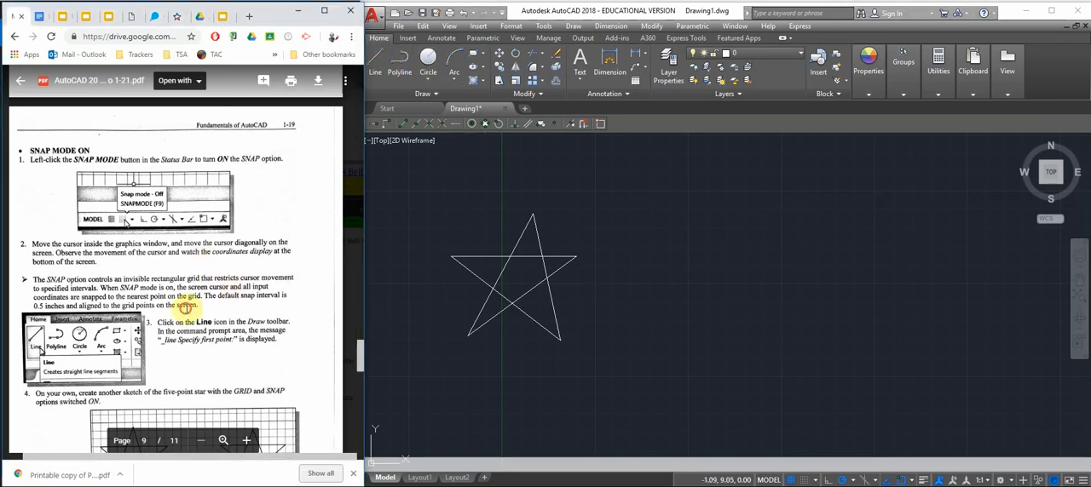
scroll(188, 308, down, 1)
scroll(188, 309, down, 4)
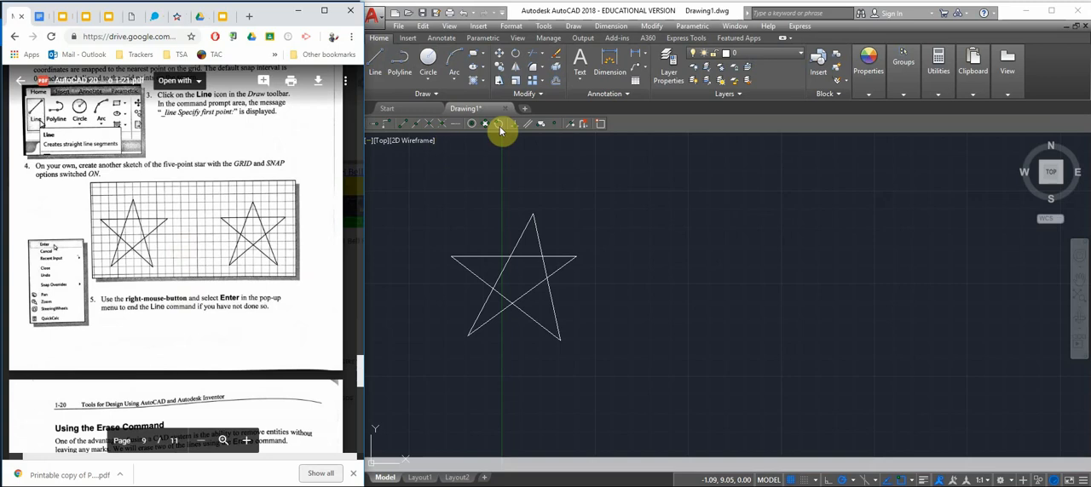
Turn on snap mode and draw a second five-point star right of the first, starting at 7.50, 7.00 with a segment about 3.81 units long
click(417, 53)
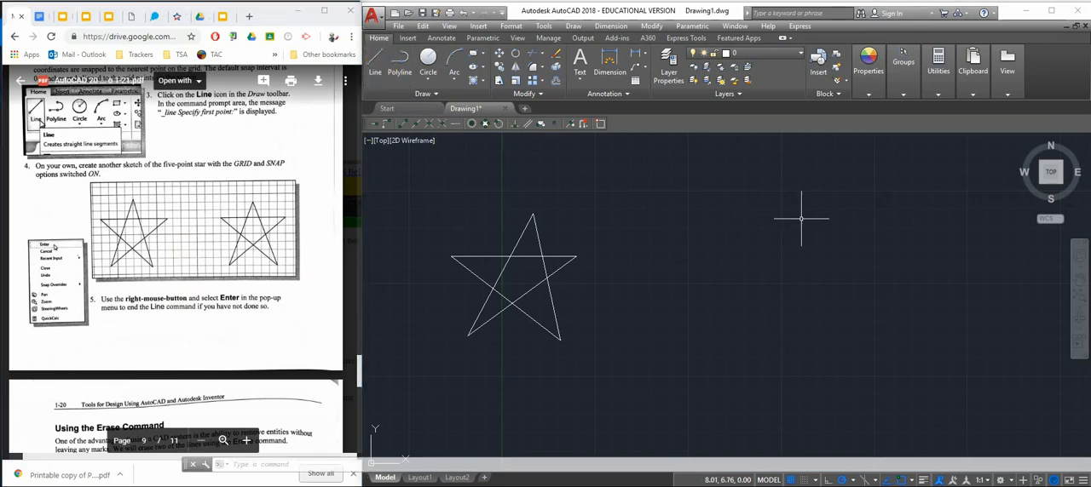
click(375, 61)
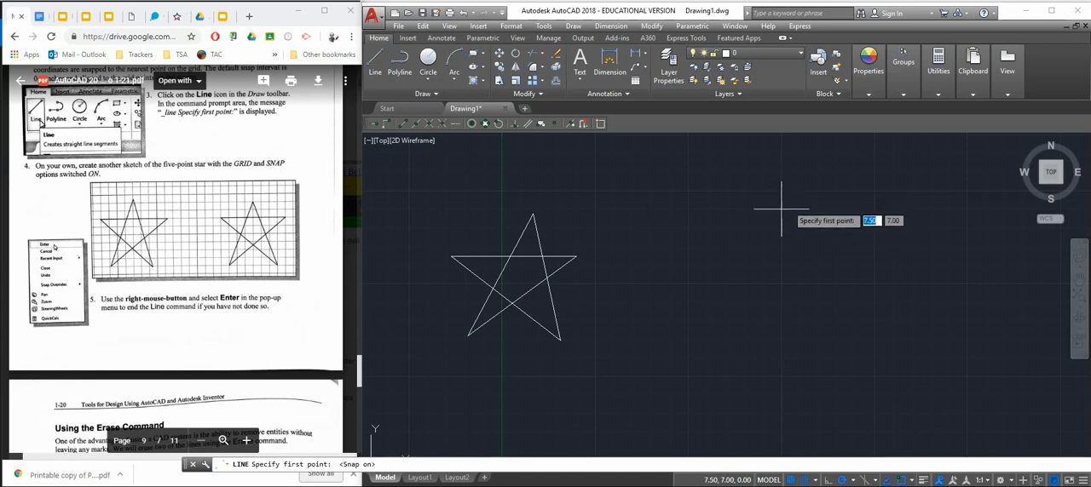
click(781, 207)
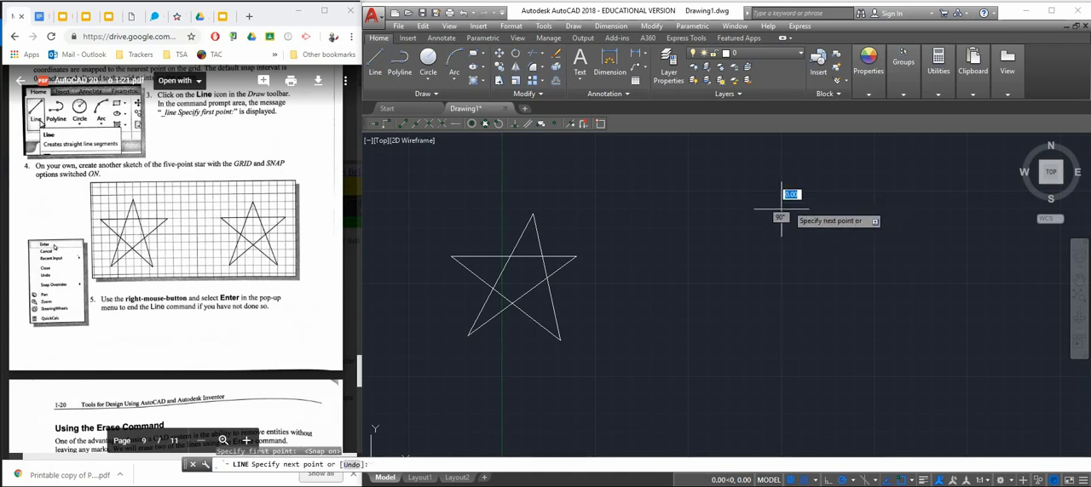
click(725, 338)
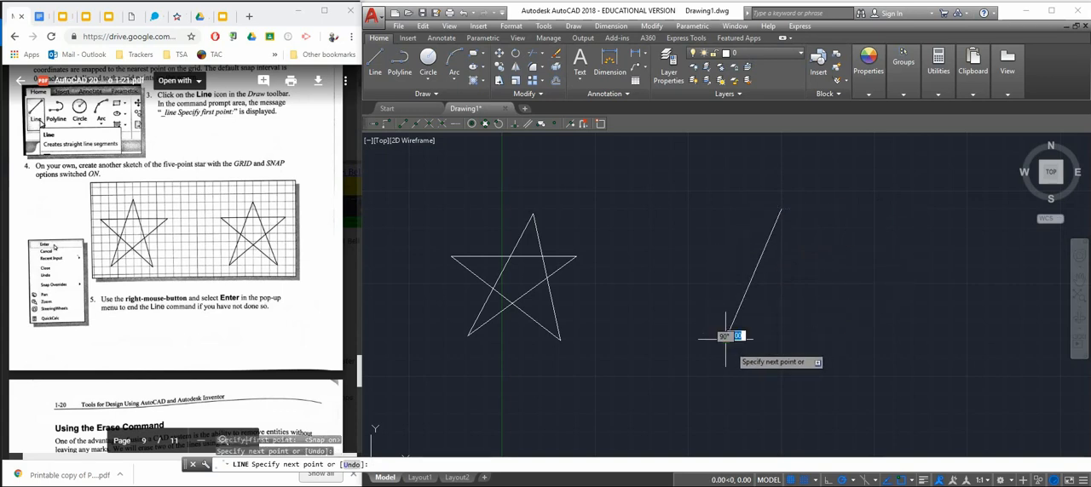
click(836, 247)
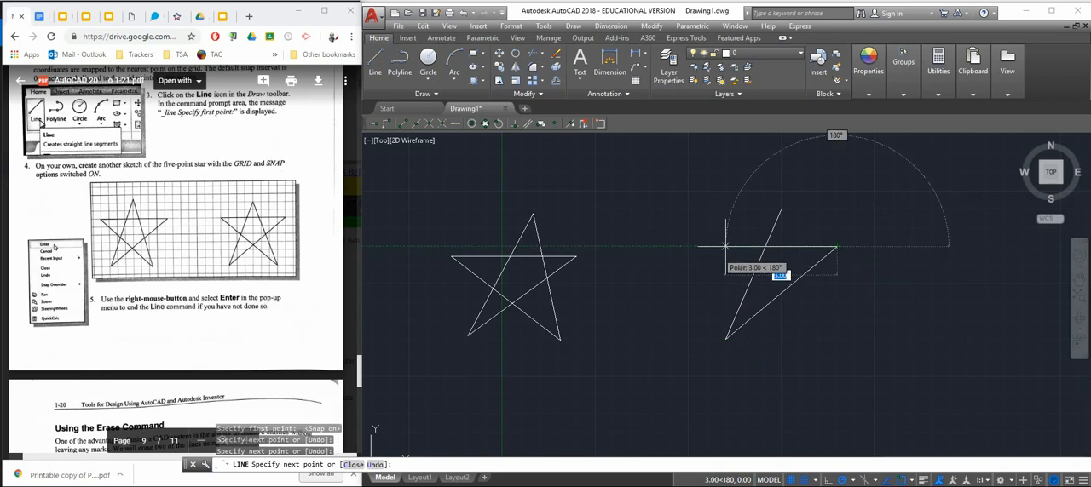
click(725, 247)
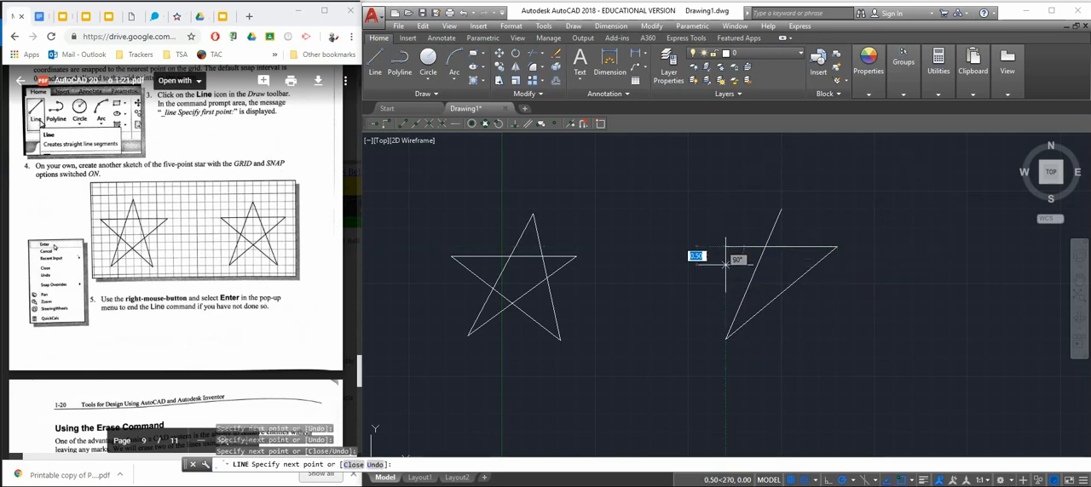
click(818, 339)
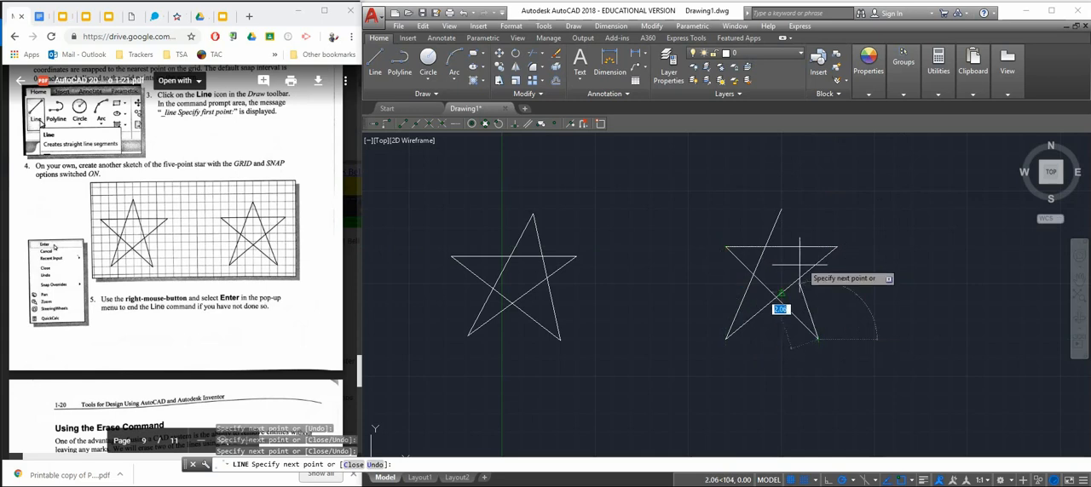
click(780, 209)
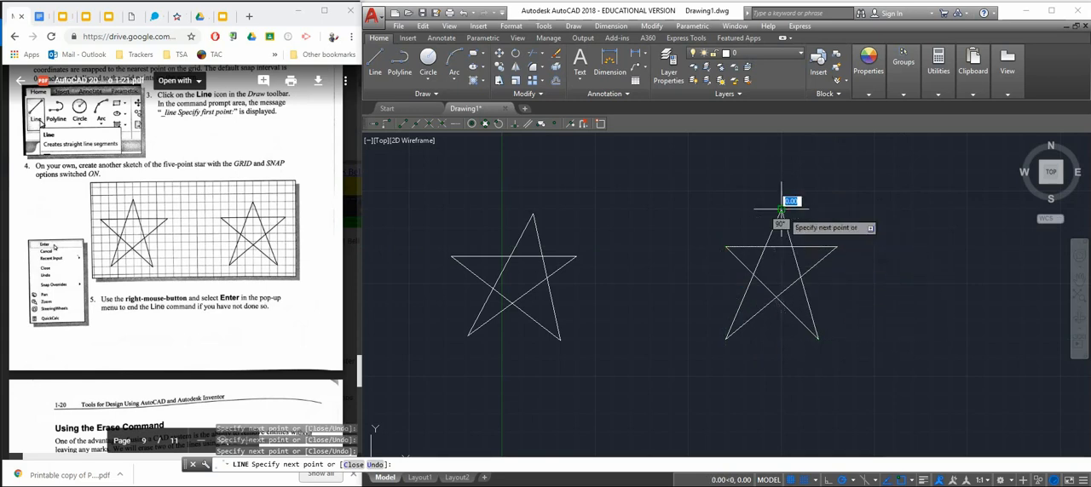
right_click(837, 210)
click(861, 223)
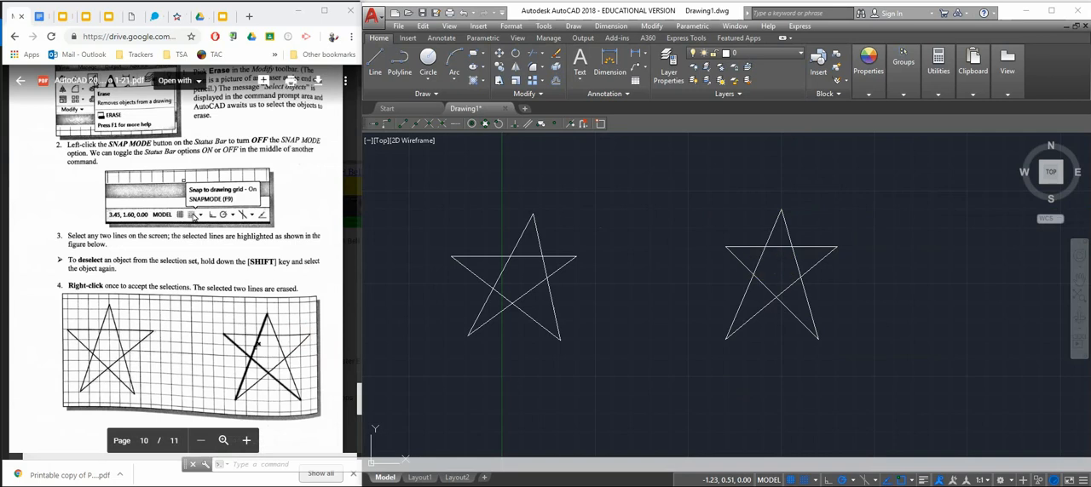
Practise selecting and deselecting the second star's lines, and erase its horizontal line and the line from its top point to its lower-left point
click(761, 258)
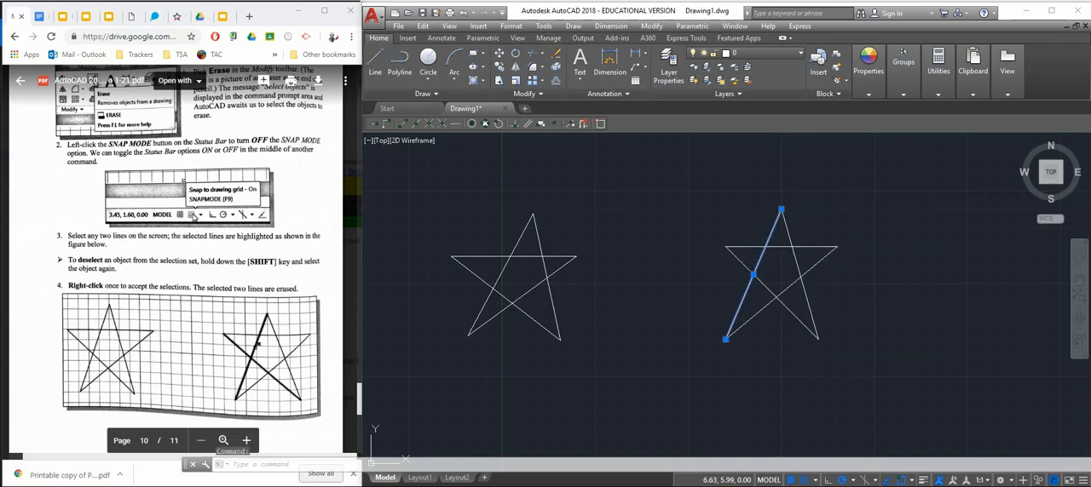
click(740, 247)
click(739, 261)
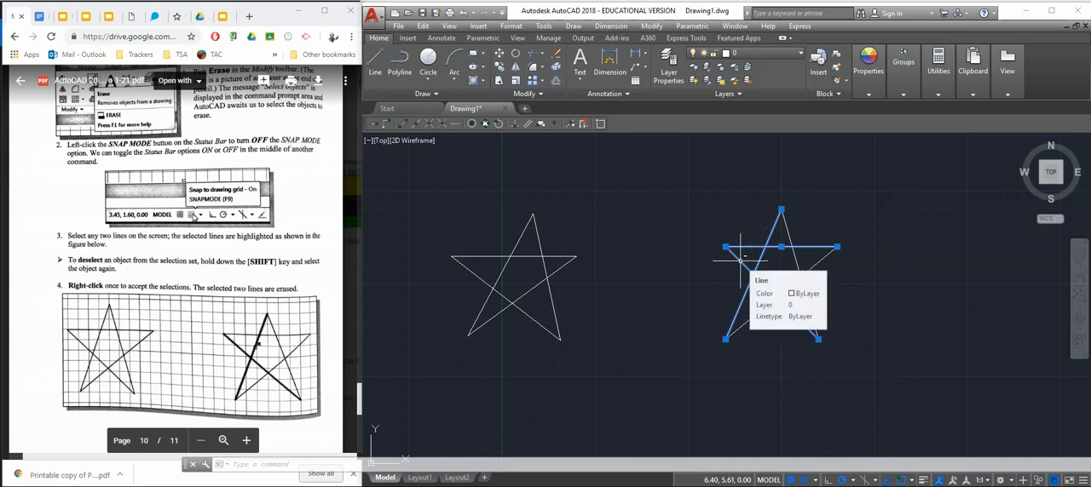
shift+click(739, 259)
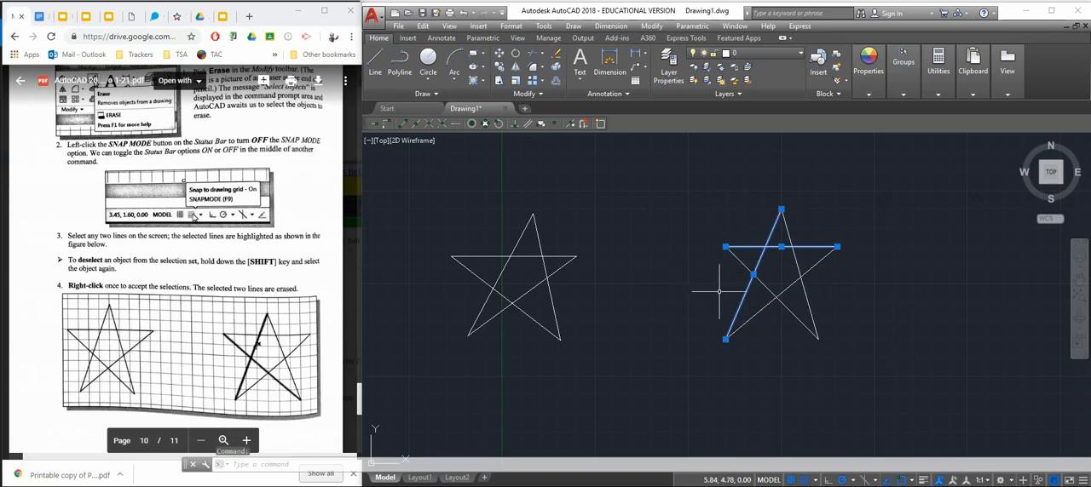
click(773, 293)
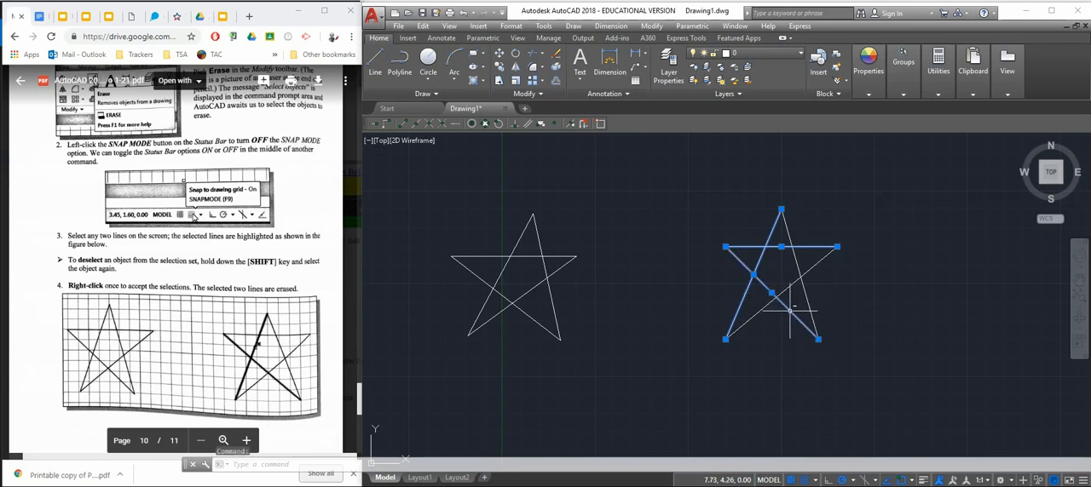
shift+click(790, 311)
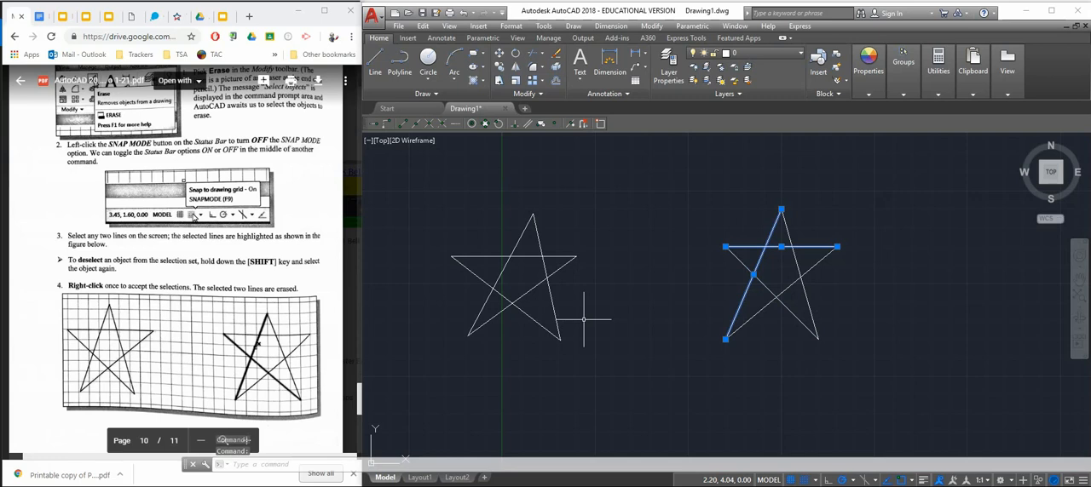
scroll(229, 341, down, 3)
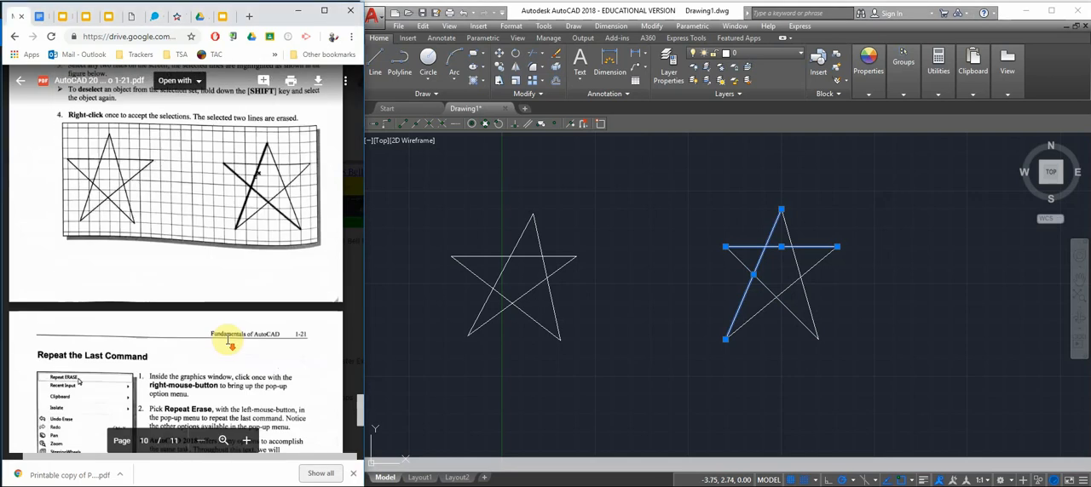
scroll(228, 341, down, 3)
scroll(229, 339, up, 2)
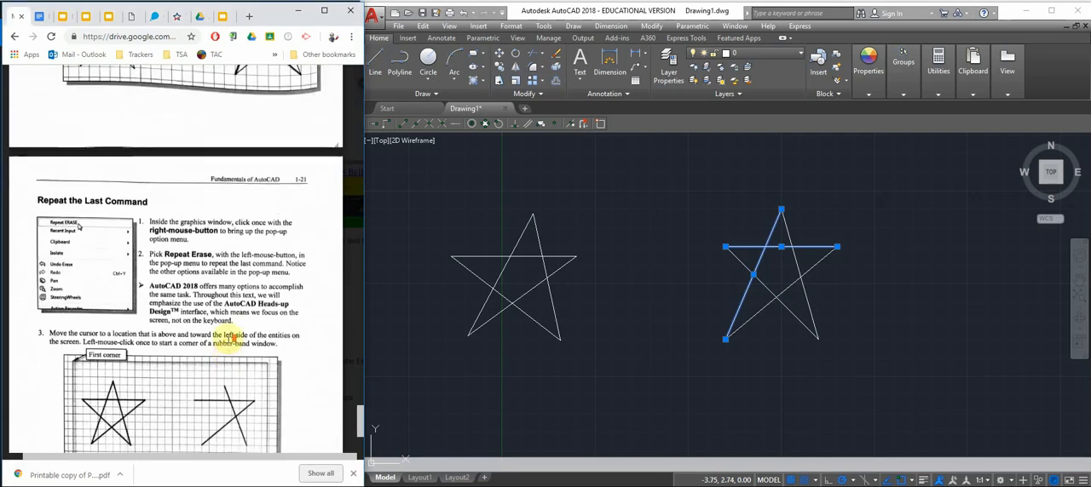
scroll(232, 332, up, 5)
scroll(234, 335, down, 1)
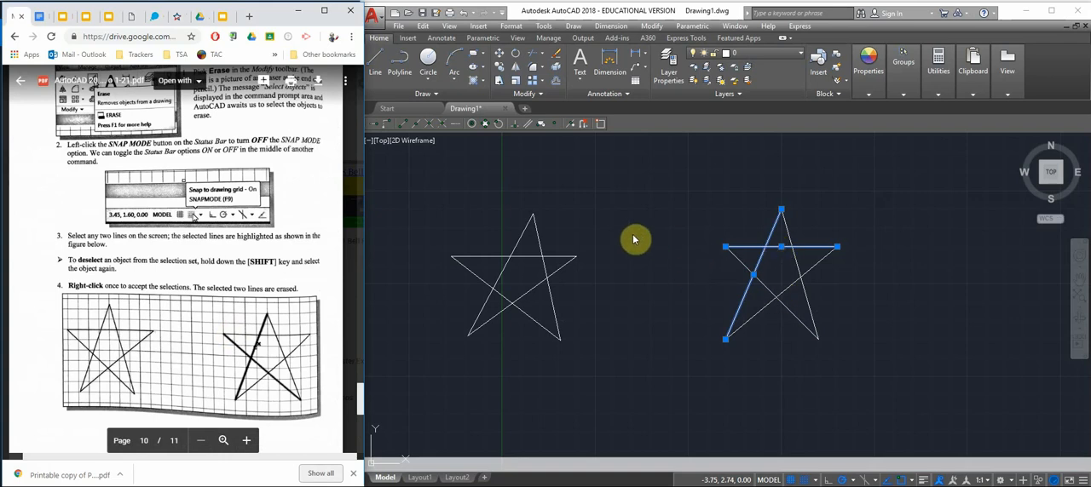
click(558, 60)
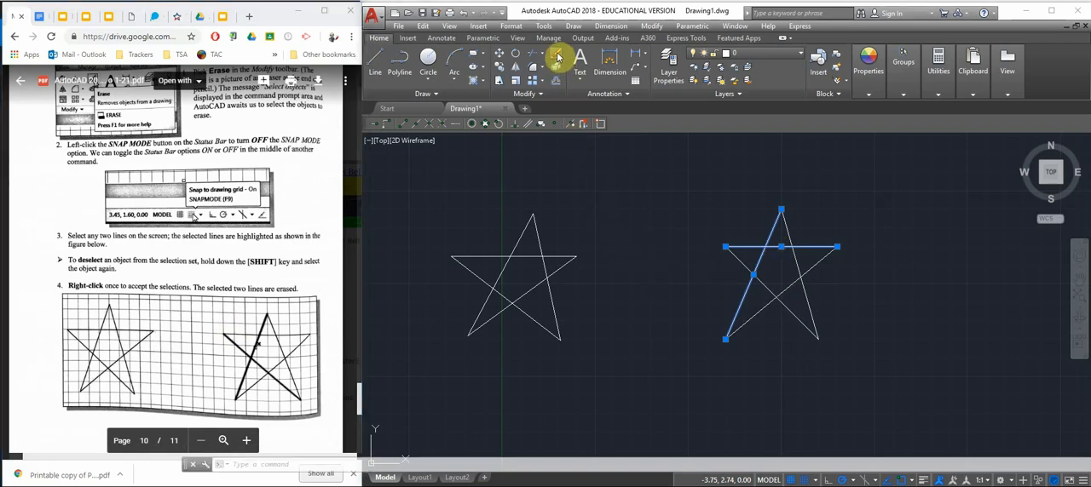
click(558, 57)
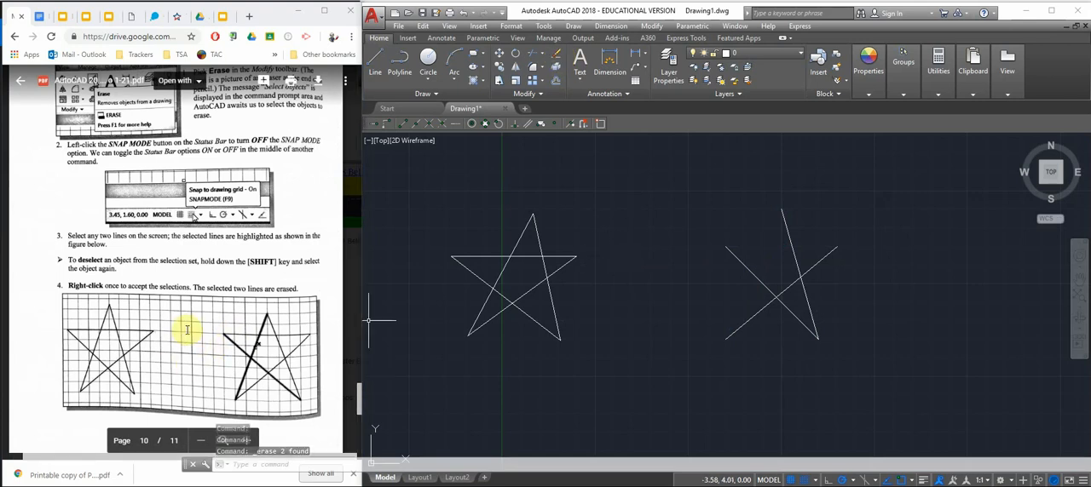
Following the handout's Repeat the Last Command section on page 1-21, repeat Erase to remove the second star's two crossing diagonals from its side points
scroll(185, 330, down, 3)
scroll(194, 326, down, 1)
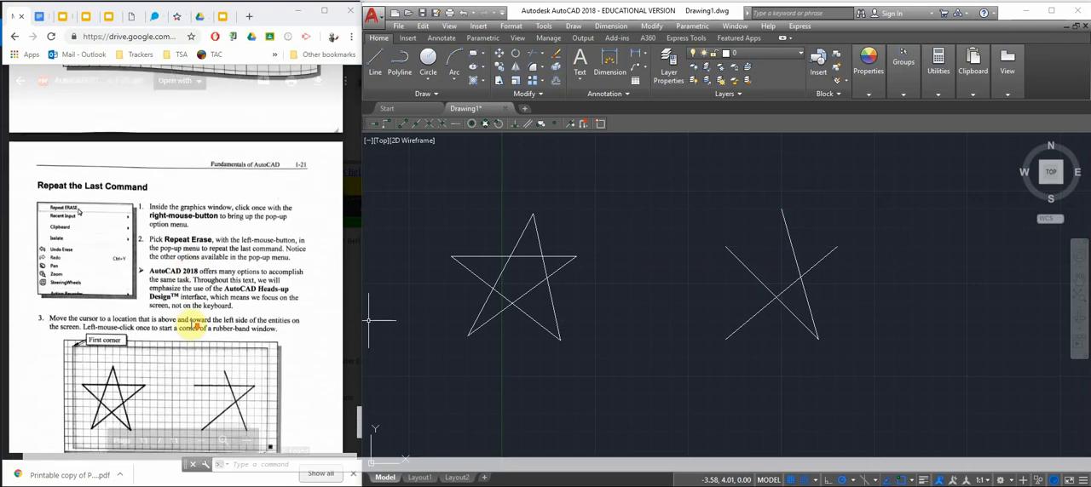
scroll(192, 326, down, 1)
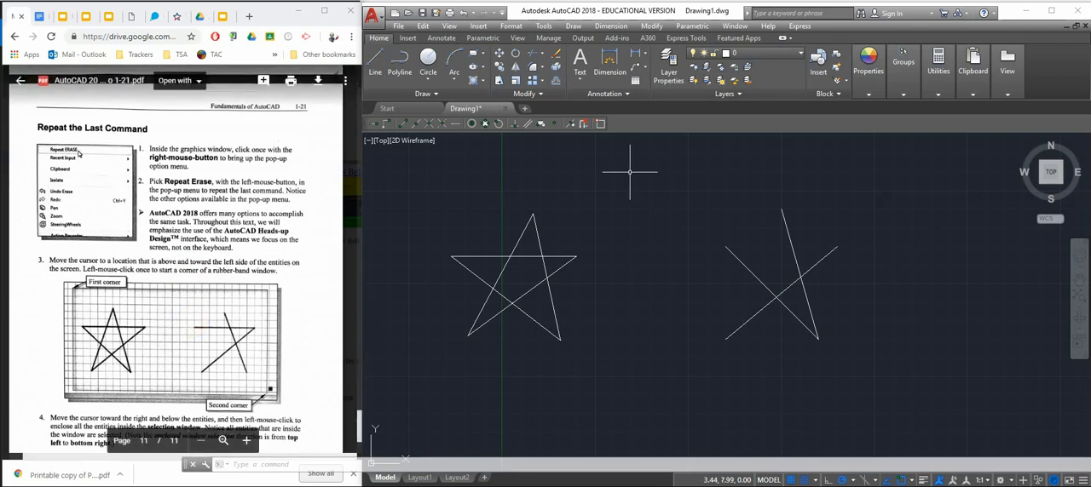
right_click(631, 173)
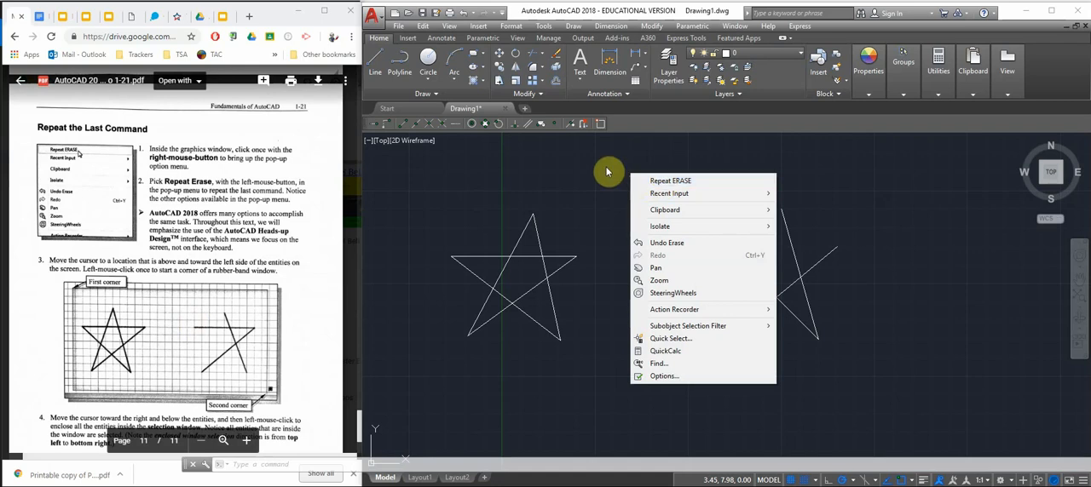
click(663, 184)
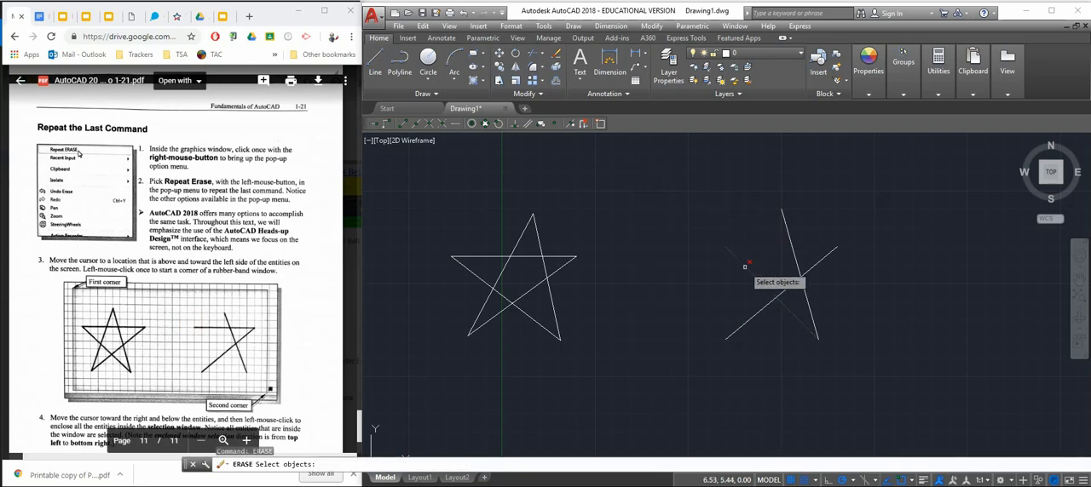
click(758, 313)
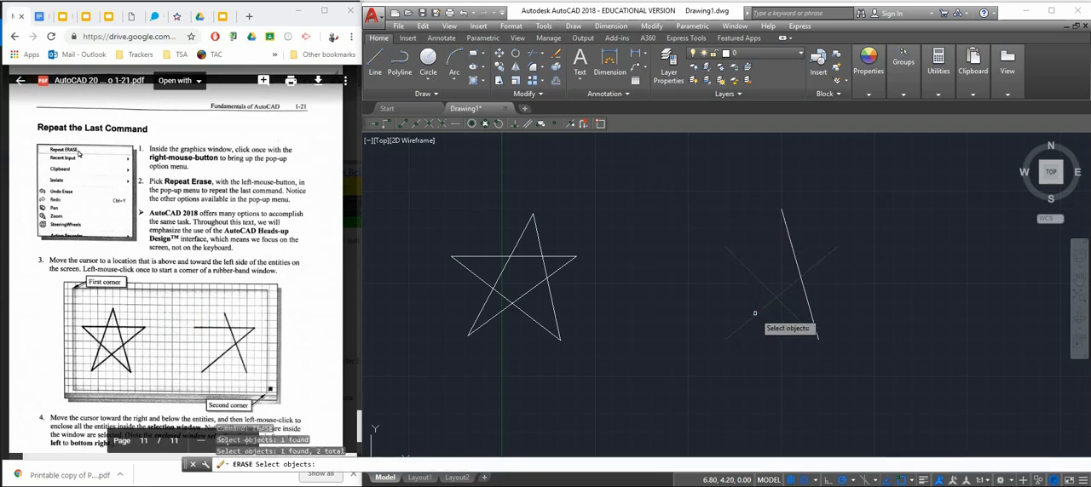
key(Return)
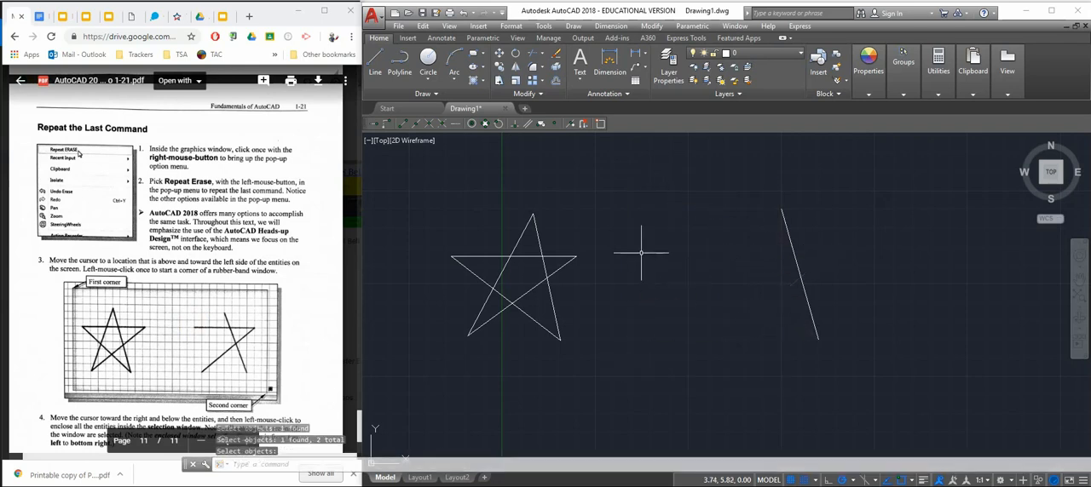
Save the drawing in the AutoCAD folder on the Desktop, naming the file with the author's first and last name followed by STAR
scroll(213, 298, down, 3)
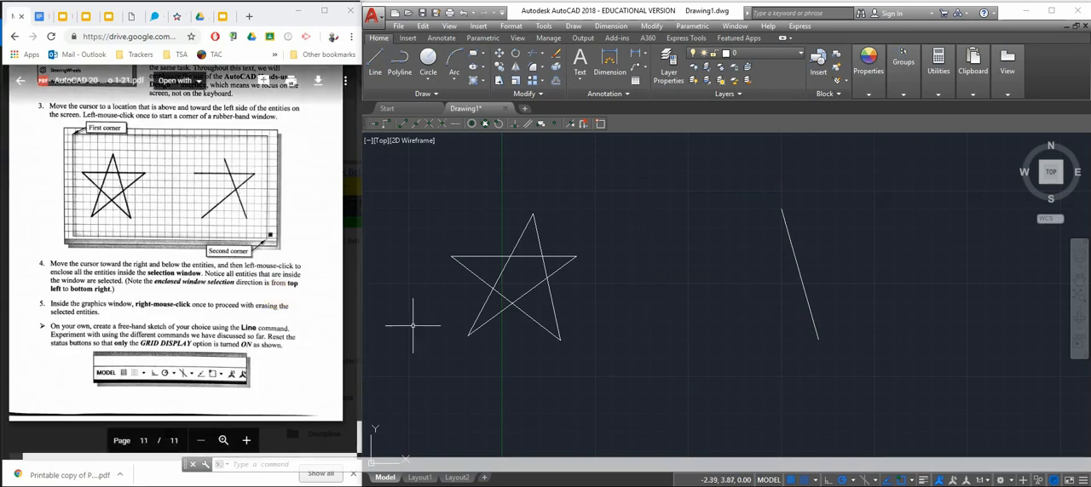
click(423, 17)
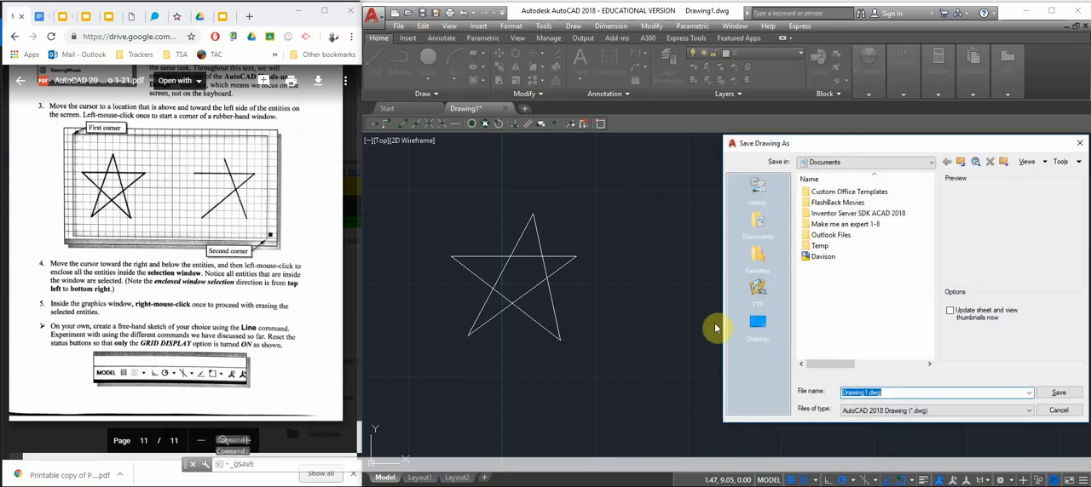
text(Sa)
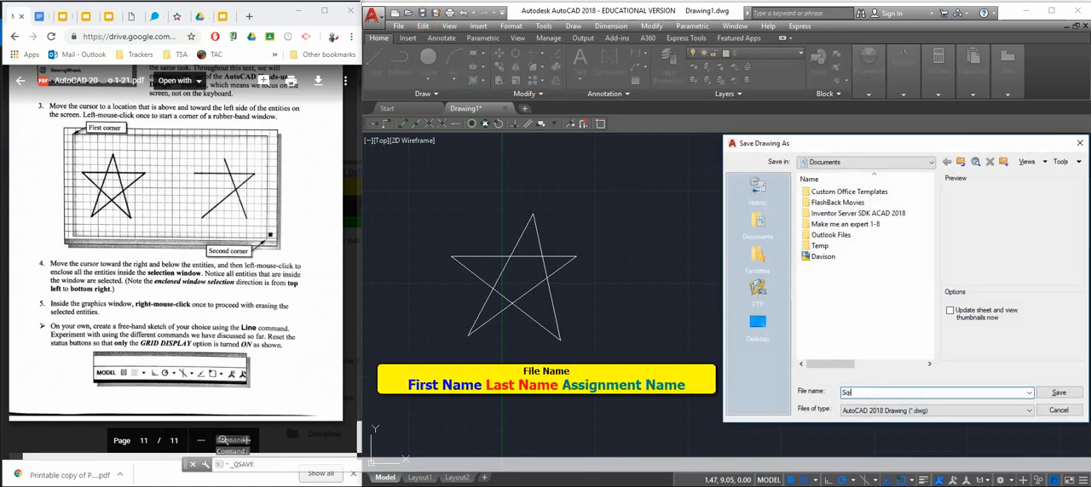
text(D)
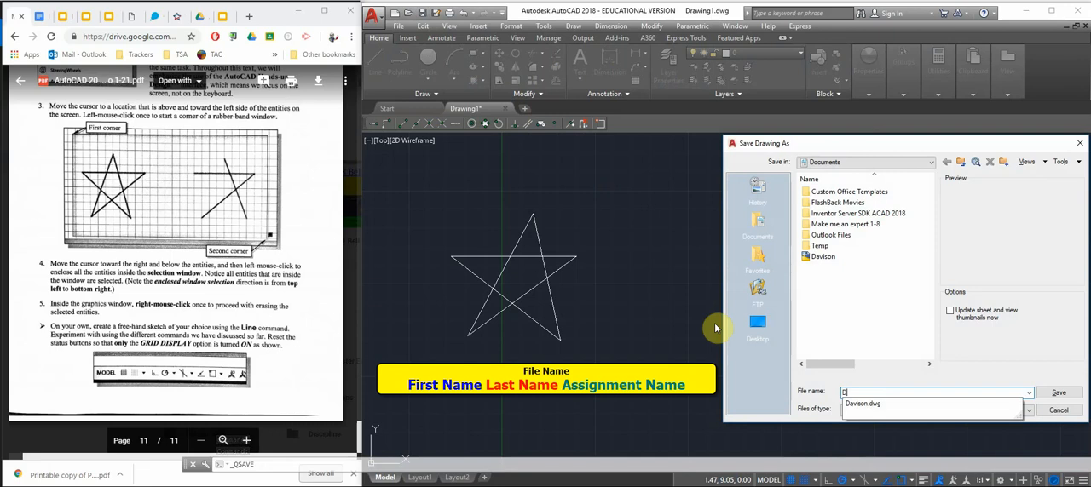
text(wight Davison)
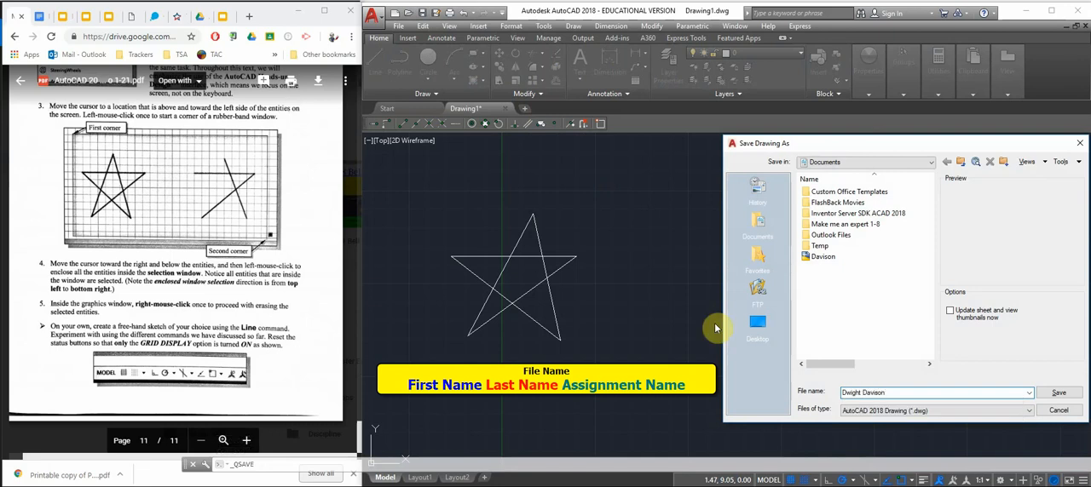
text( STAR)
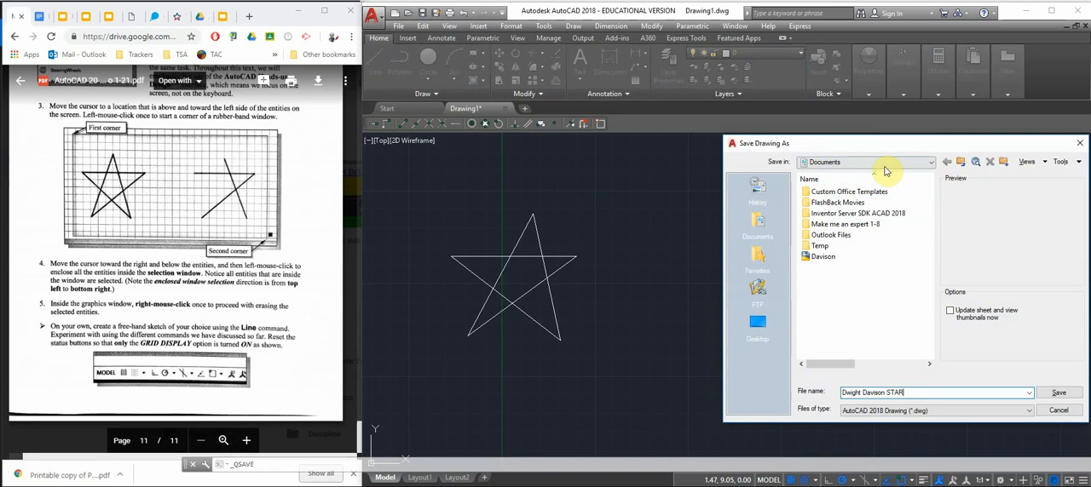
click(859, 163)
click(857, 175)
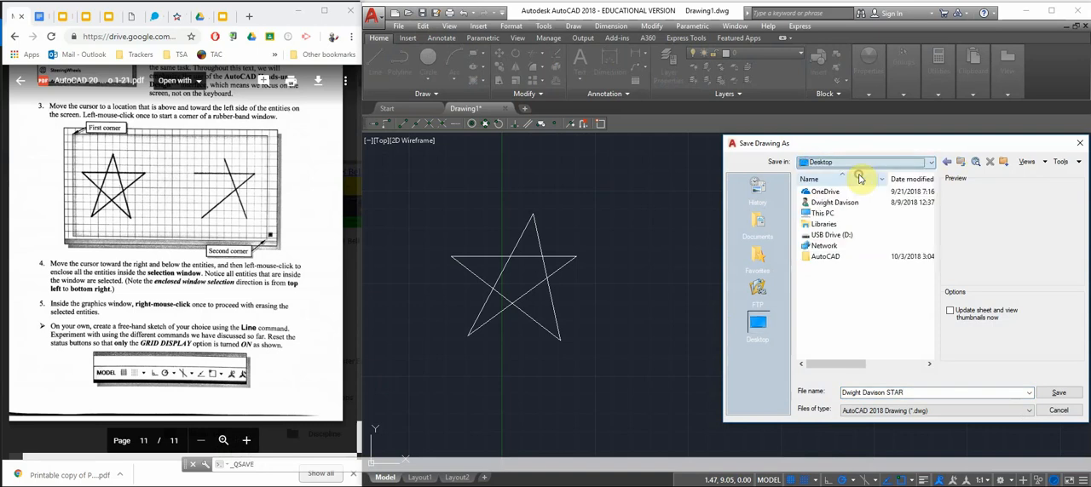
double_click(823, 257)
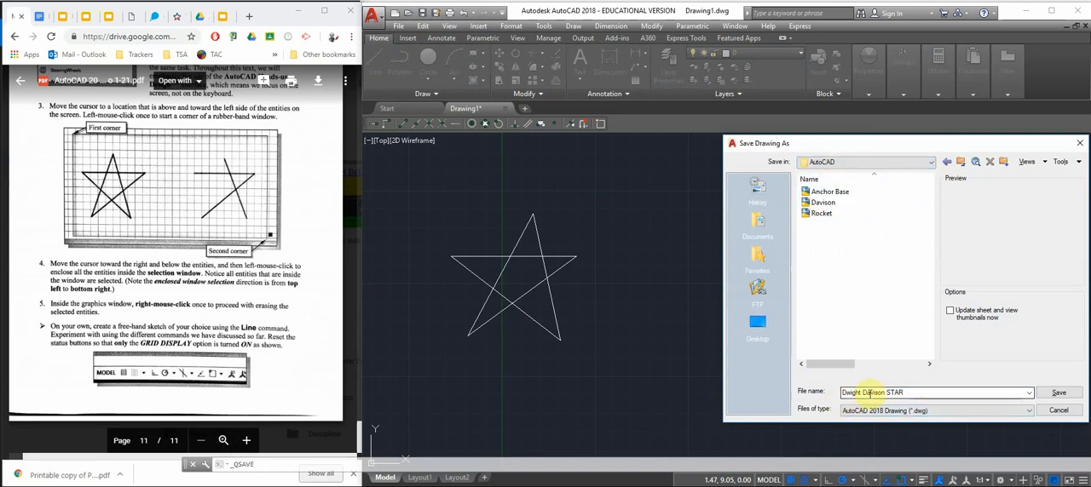
click(1059, 393)
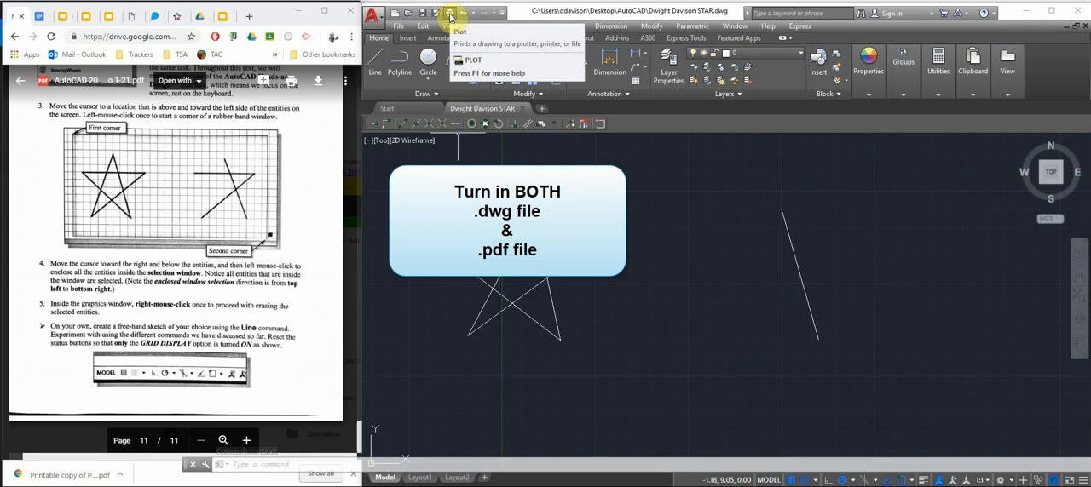
Set up the plot with the DWG To PDF.pc3 plotter, Extents as the plot area and the plot centred, and preview it
click(450, 16)
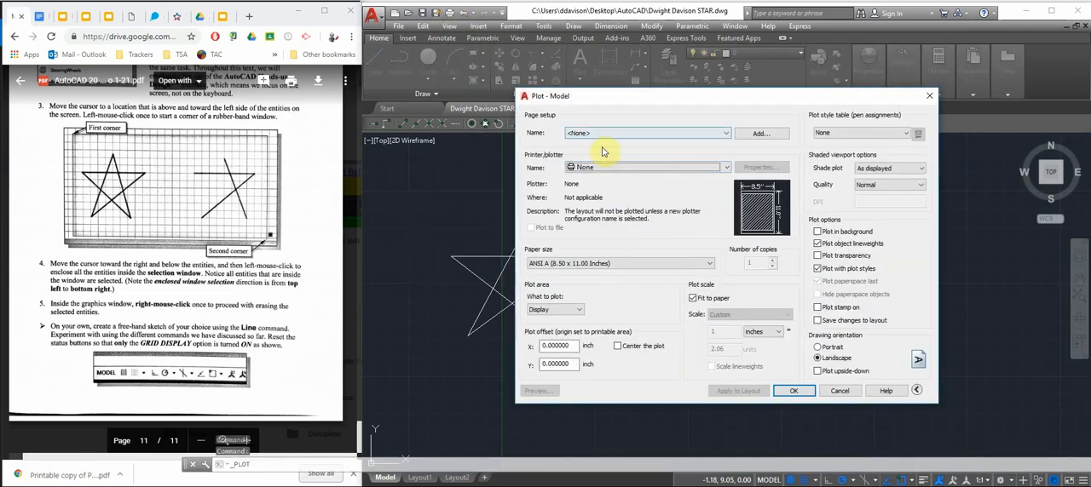
click(605, 168)
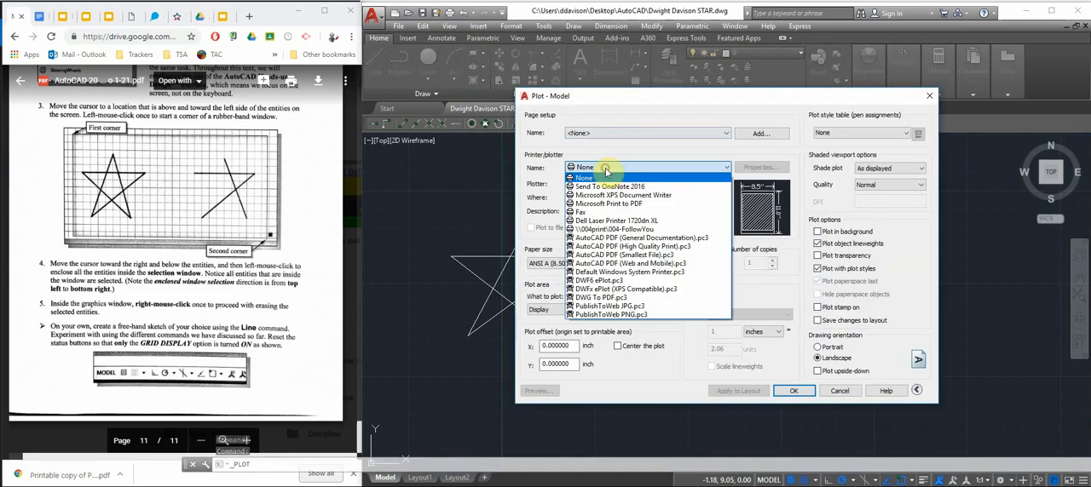
click(611, 298)
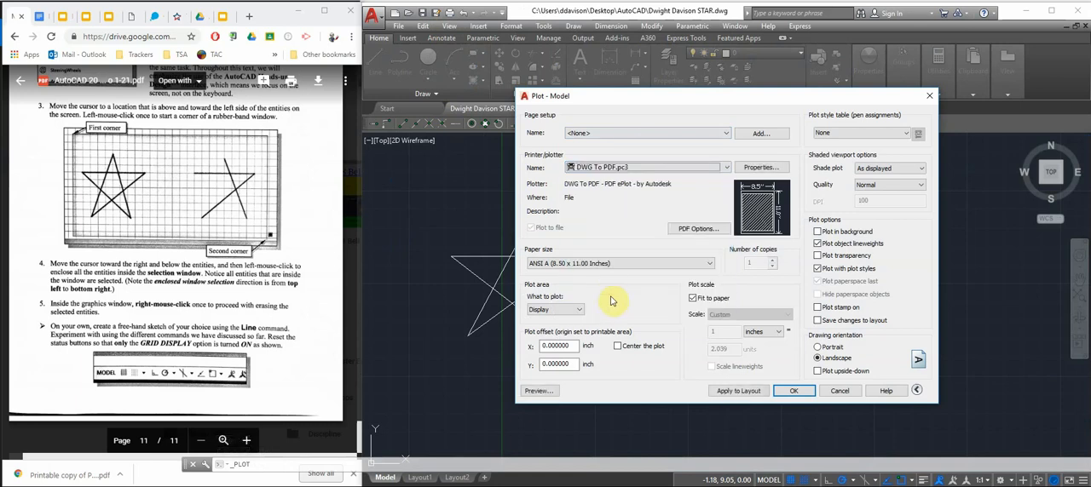
click(563, 314)
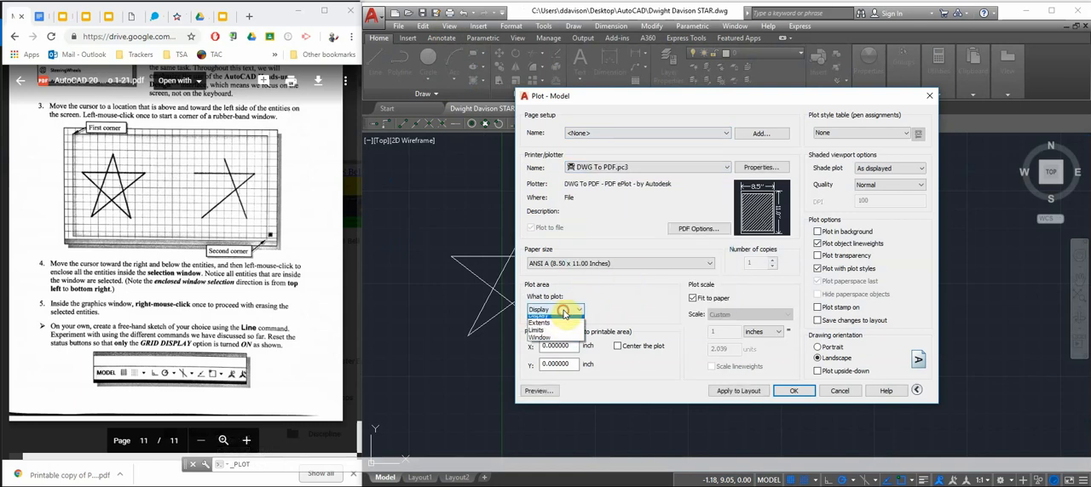
click(560, 331)
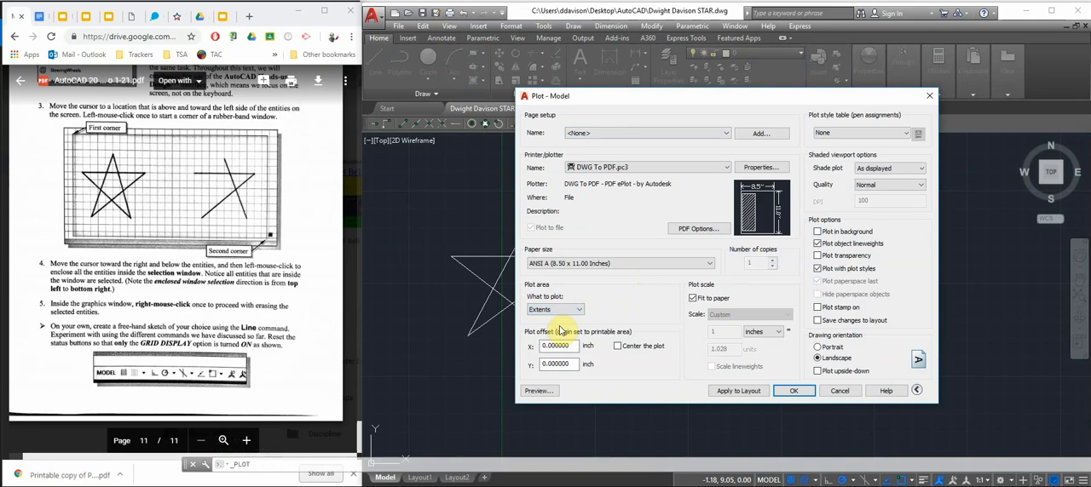
click(617, 347)
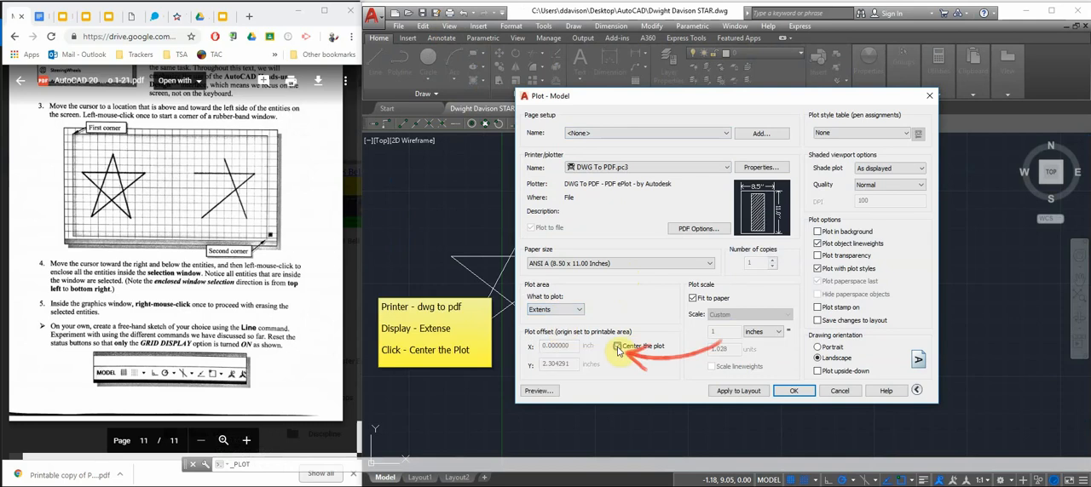
click(536, 391)
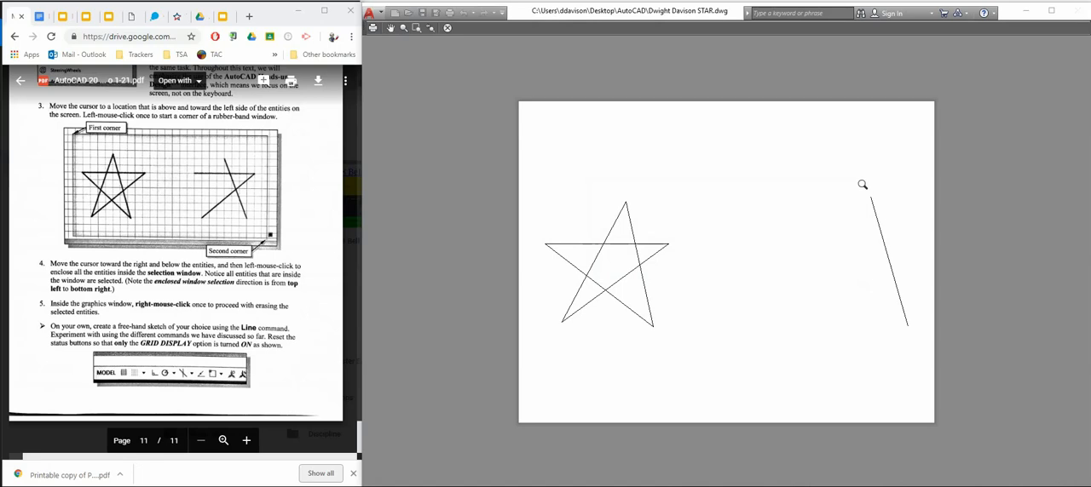
Plot the previewed drawing to PDF and save the file under its suggested name in the AutoCAD folder on the Desktop
click(373, 26)
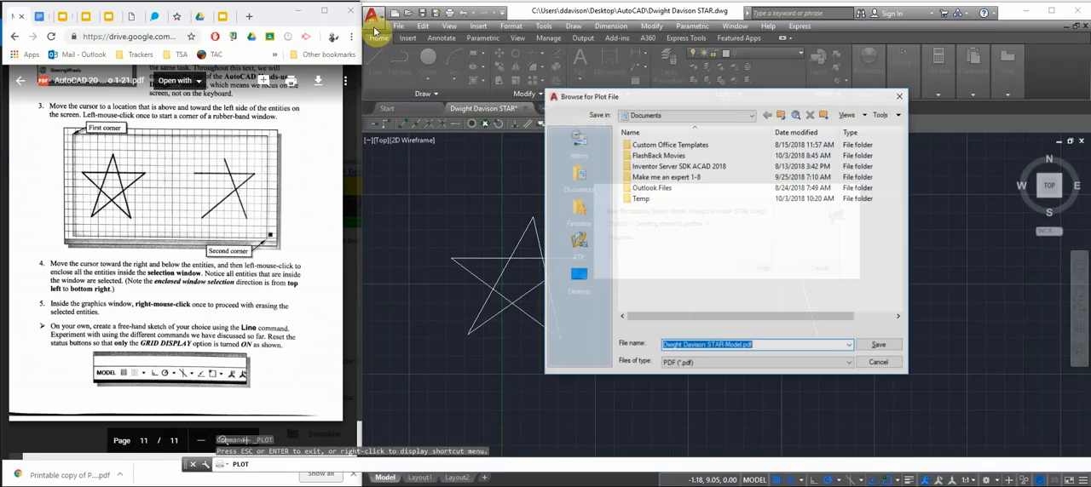
click(667, 120)
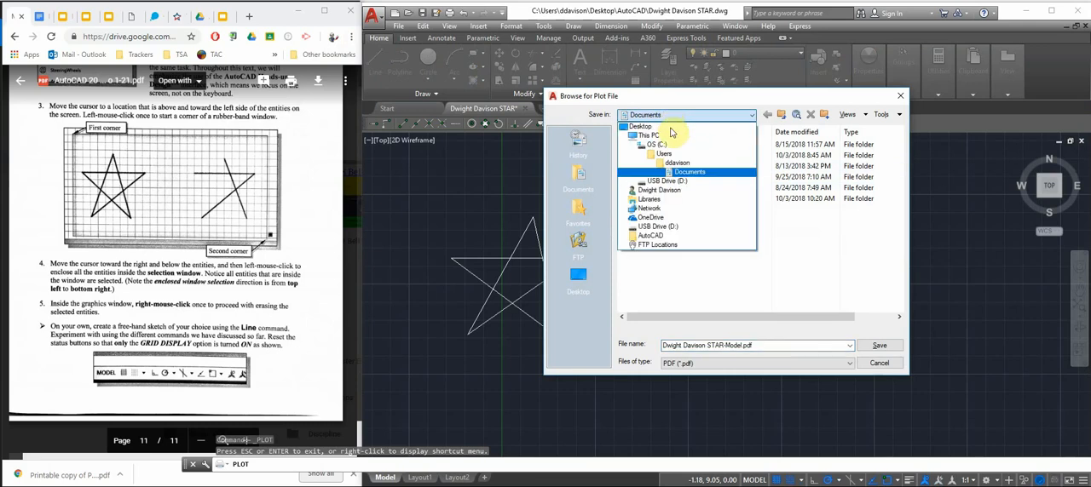
click(670, 132)
double_click(645, 210)
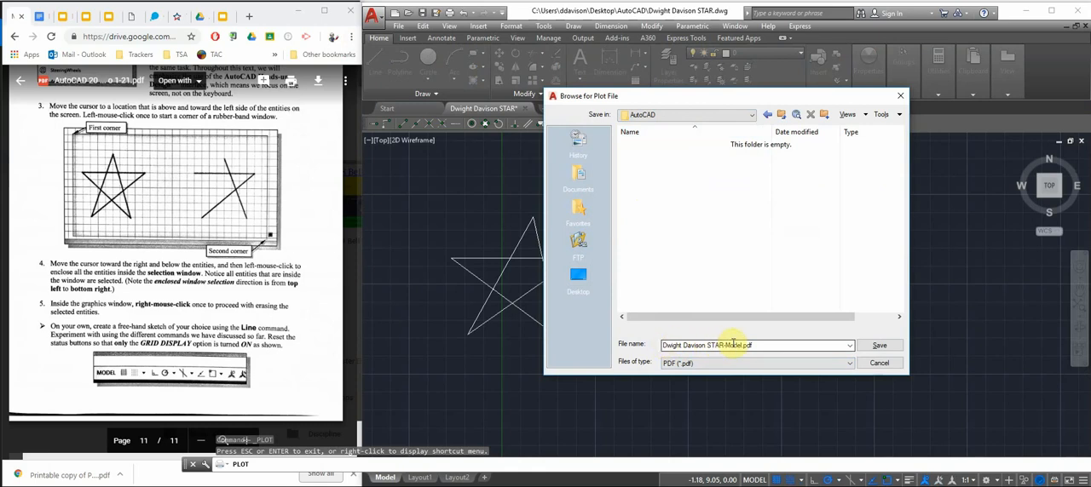
click(868, 348)
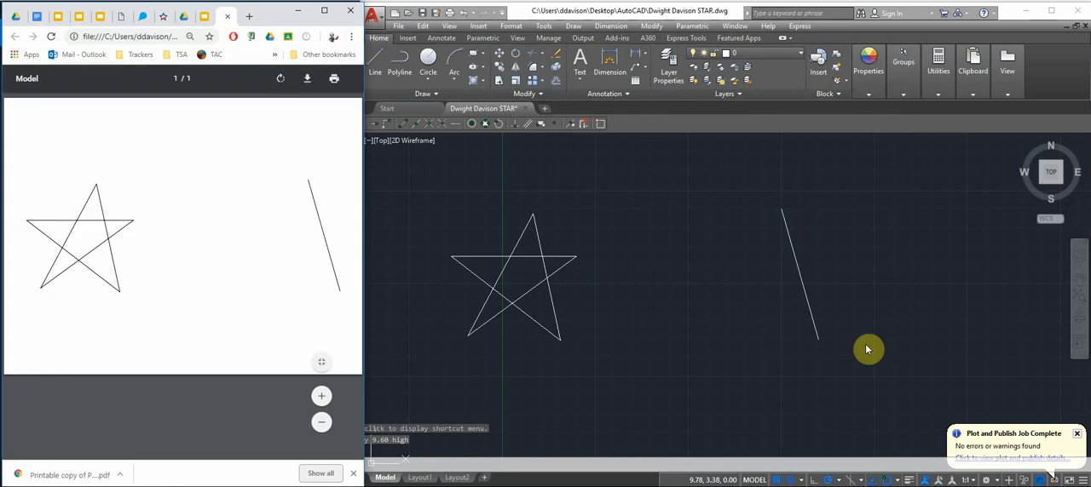